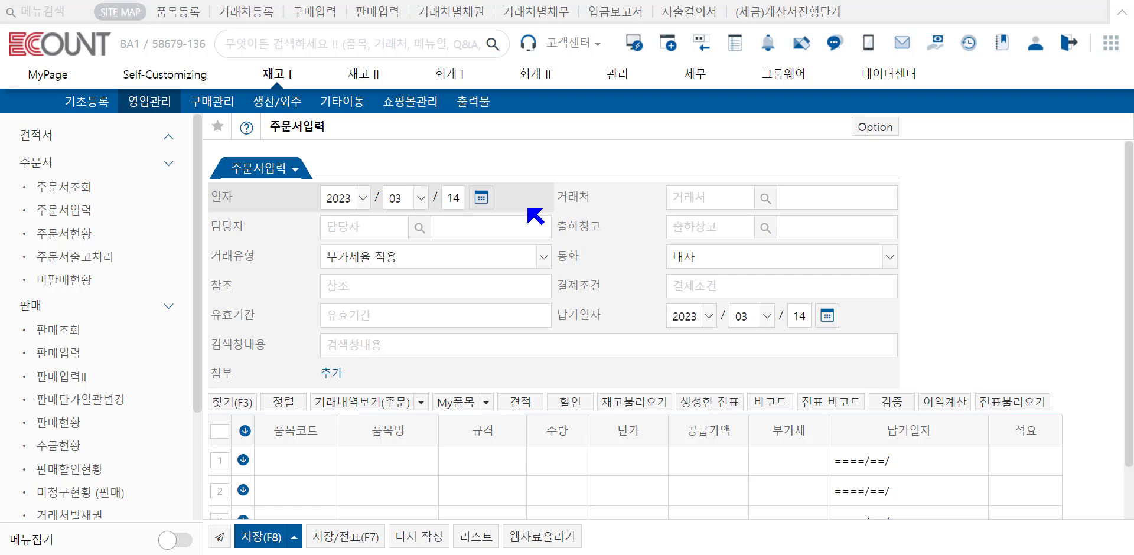
Step: Choose (주)기쁨식품 as the order's customer and view its 거래처관리대장1(채권) ledger from the customer information
left_click(709, 206)
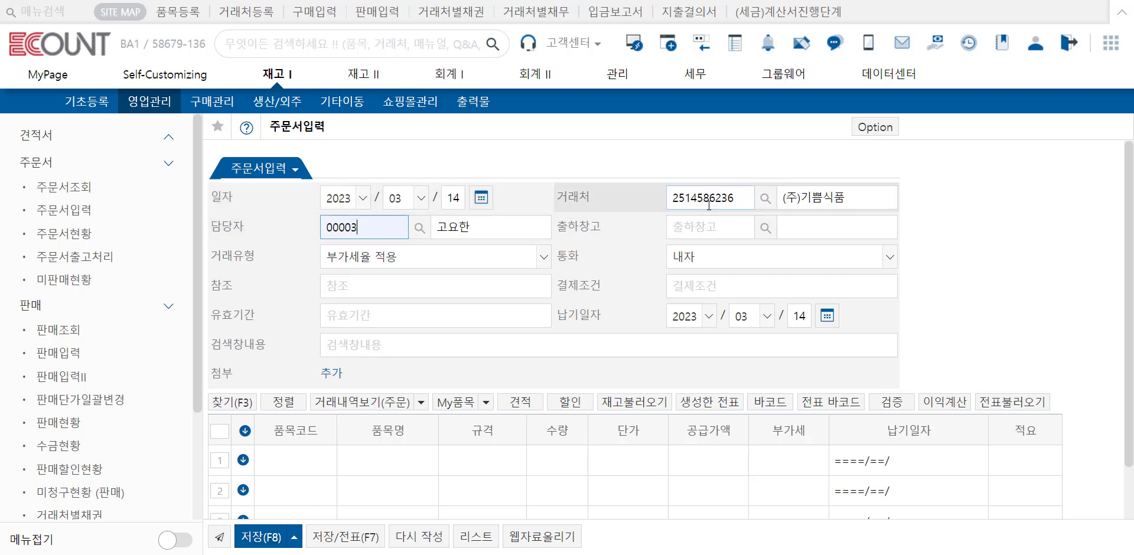
left_click(801, 205)
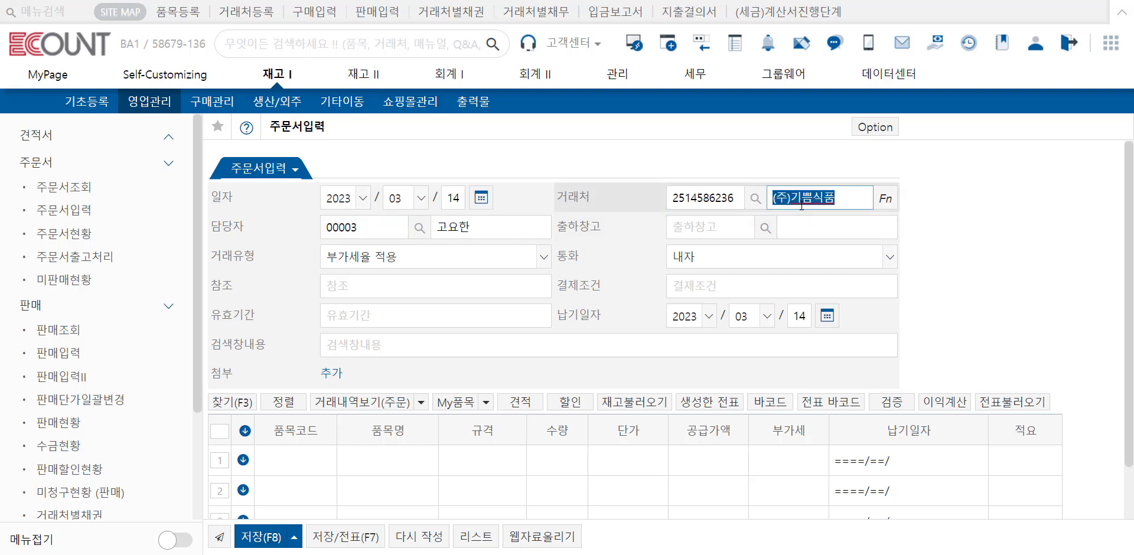
left_click(885, 200)
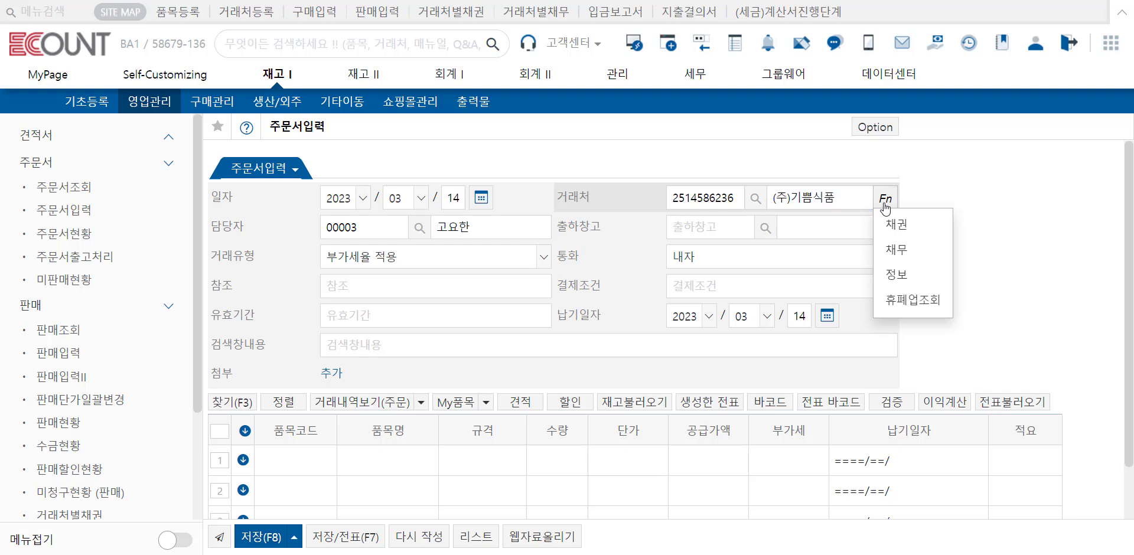
left_click(924, 276)
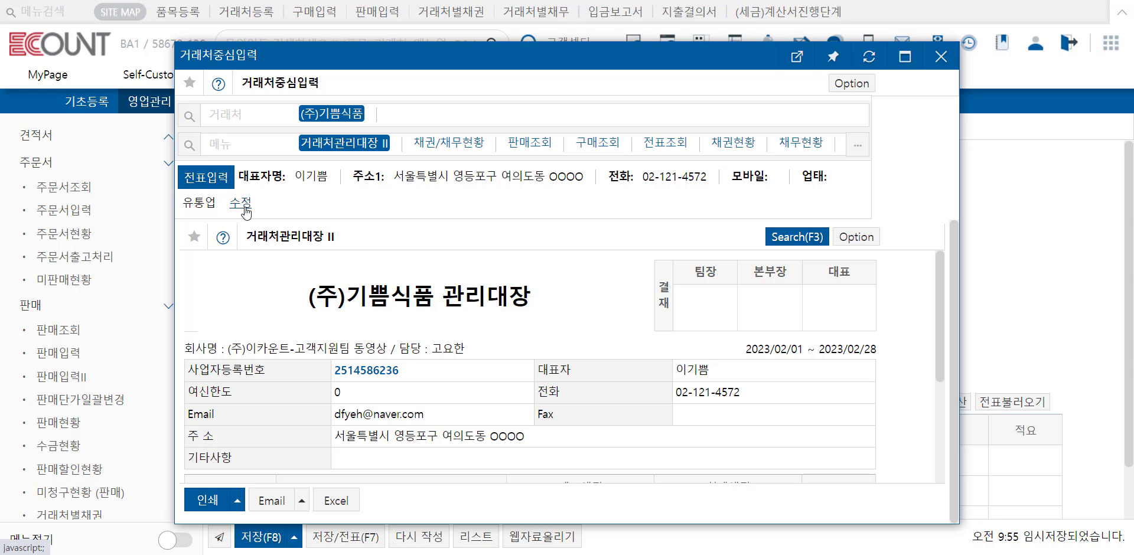
left_click(280, 143)
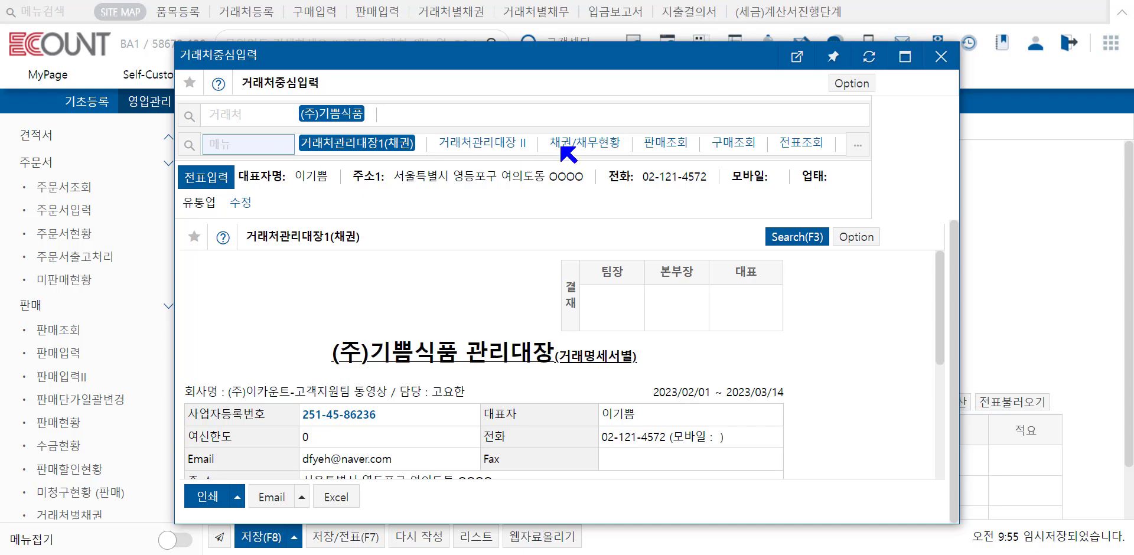
left_click(941, 57)
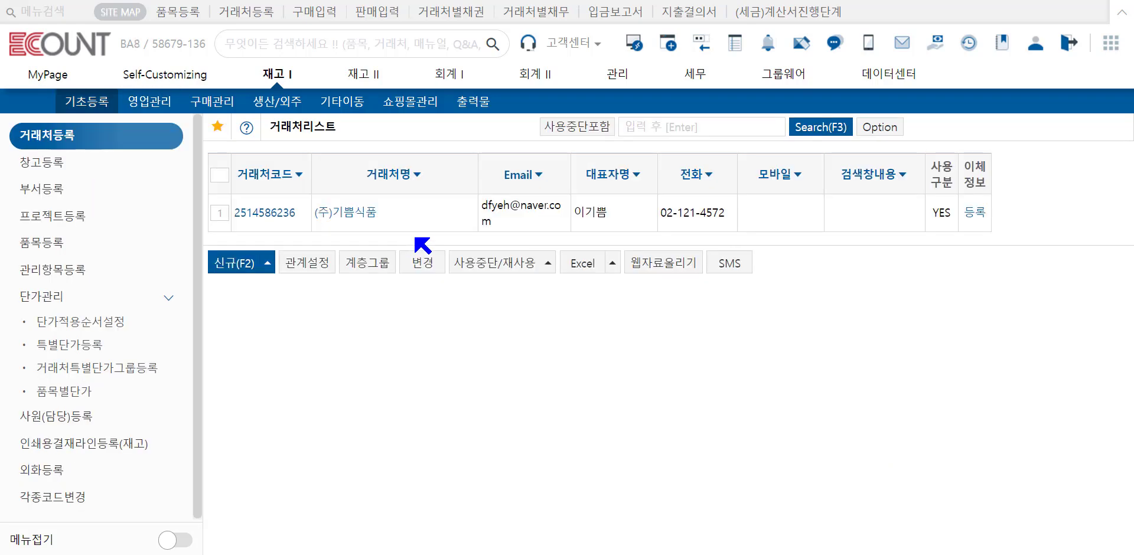
Step: Open the registration record of (주)기쁨식품 from the customer list and view its details
left_click(268, 214)
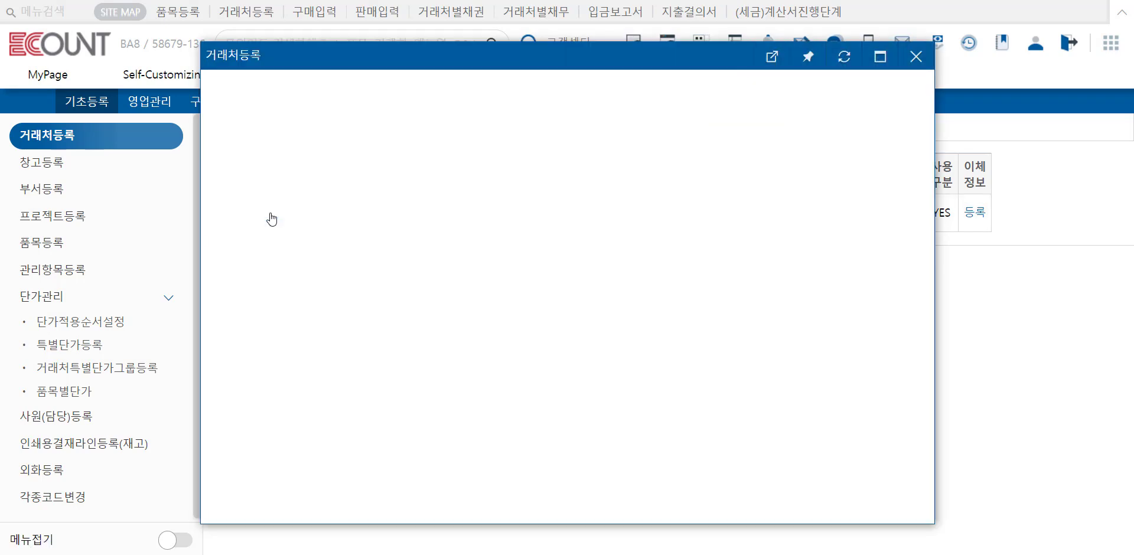
left_click(406, 118)
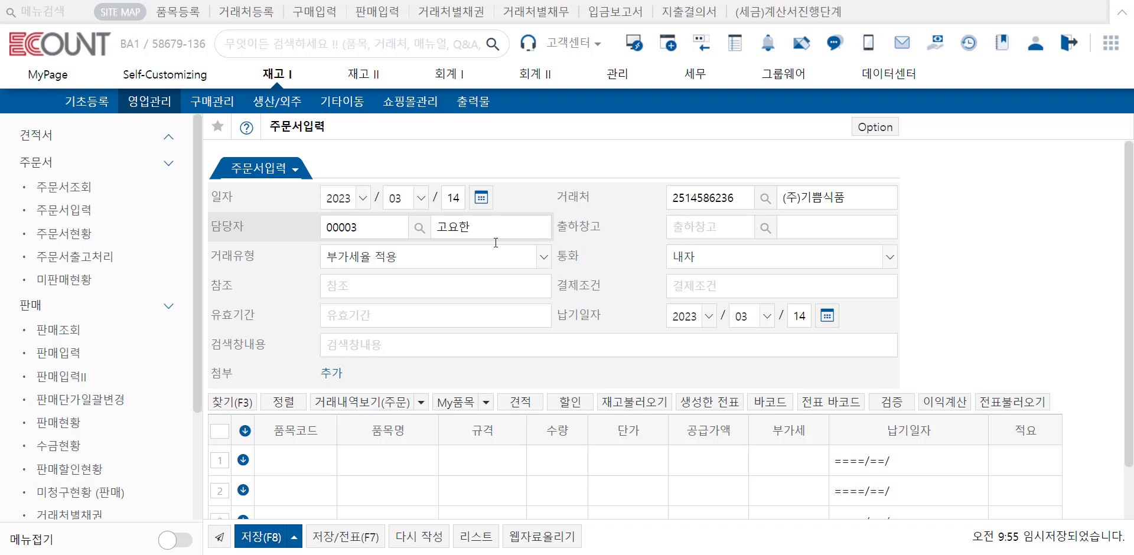
Step: Open the default-value priority settings of the 담당자 field in the basic 주문서입력 form
left_click(863, 131)
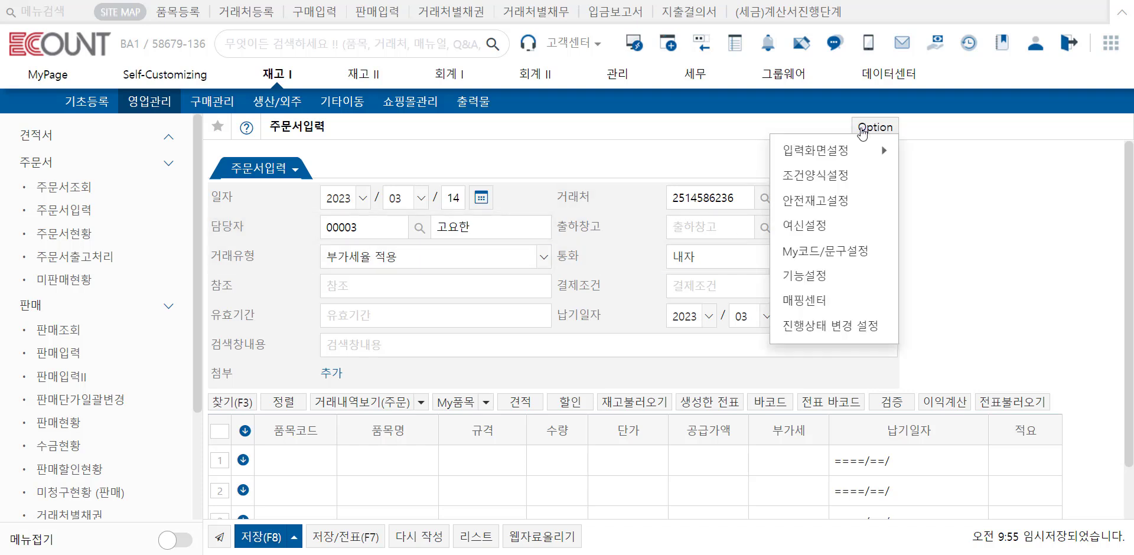
mouse_move(854, 148)
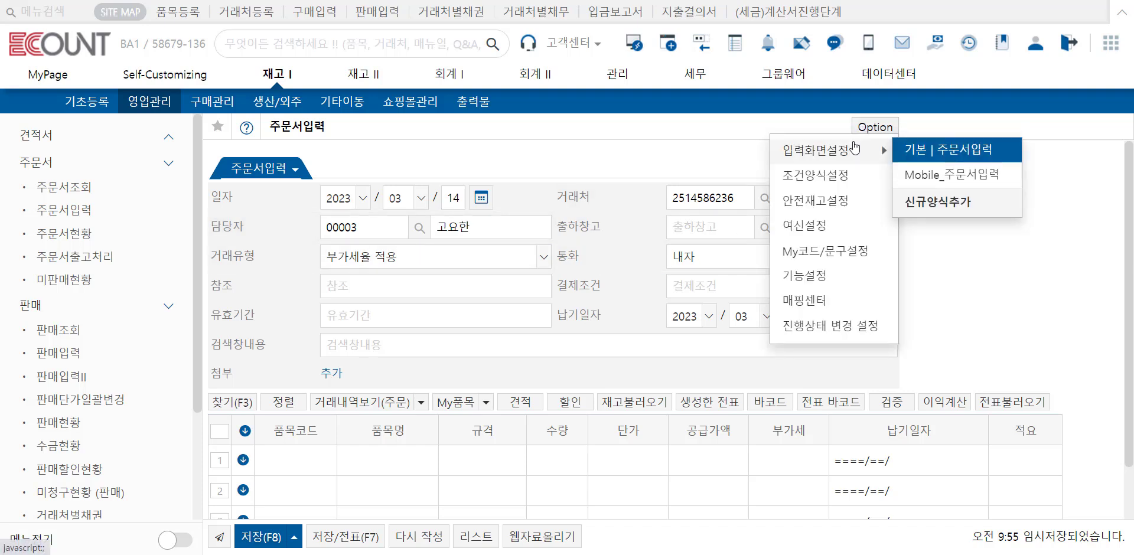
left_click(918, 155)
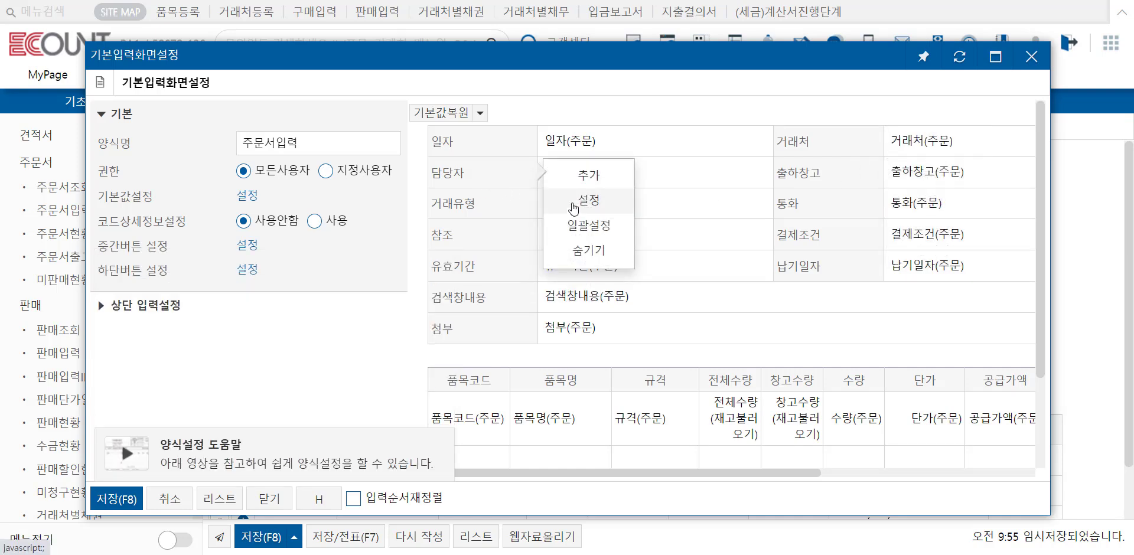
left_click(573, 208)
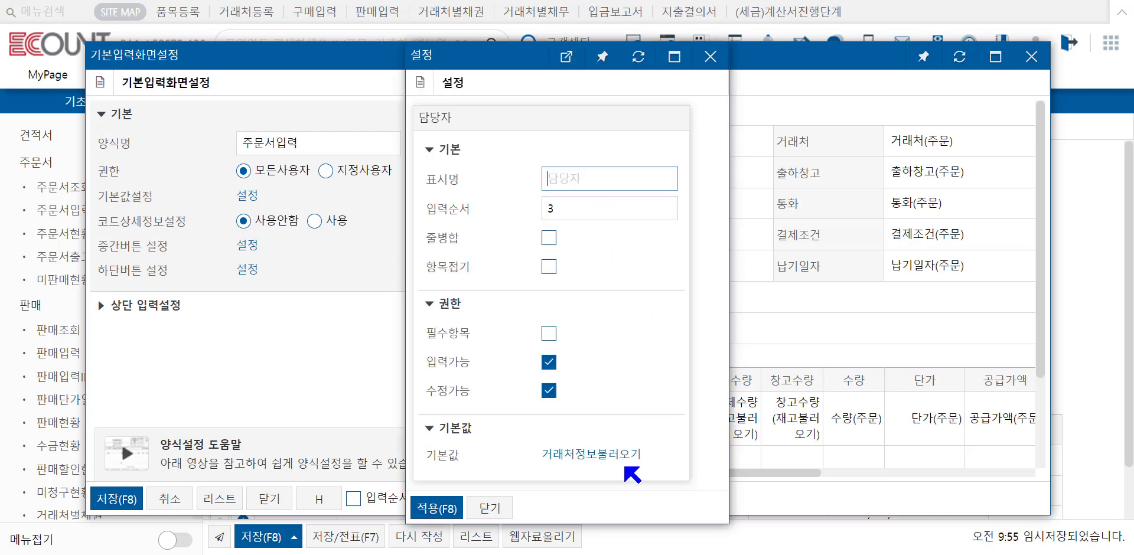
left_click(618, 460)
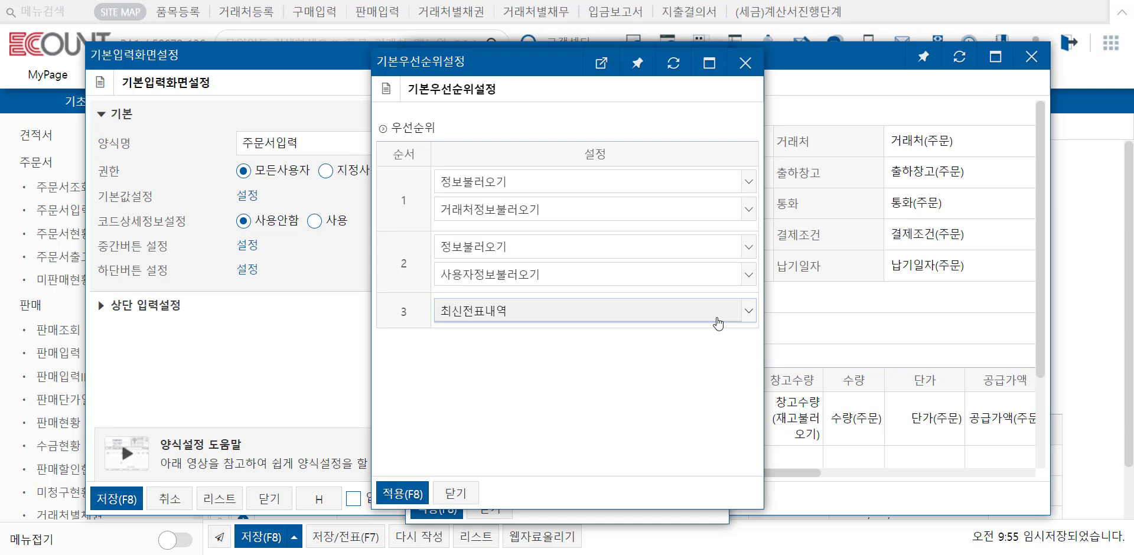
Step: Set the 담당자 default's first priority to 사용자정보불러오기 and the second to 없음, and save the form with the changed settings
left_click(695, 209)
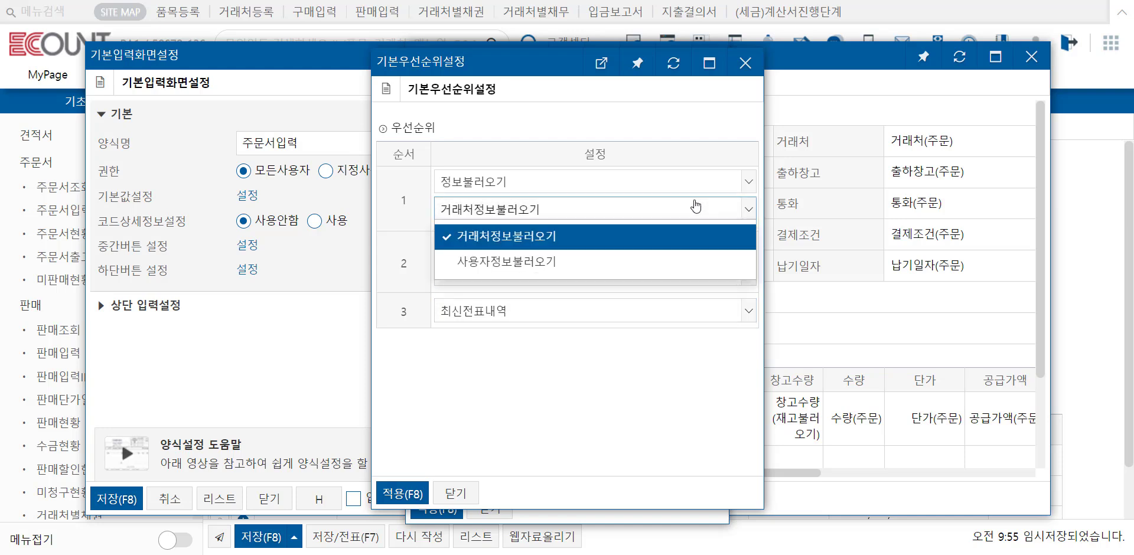
left_click(679, 261)
left_click(678, 253)
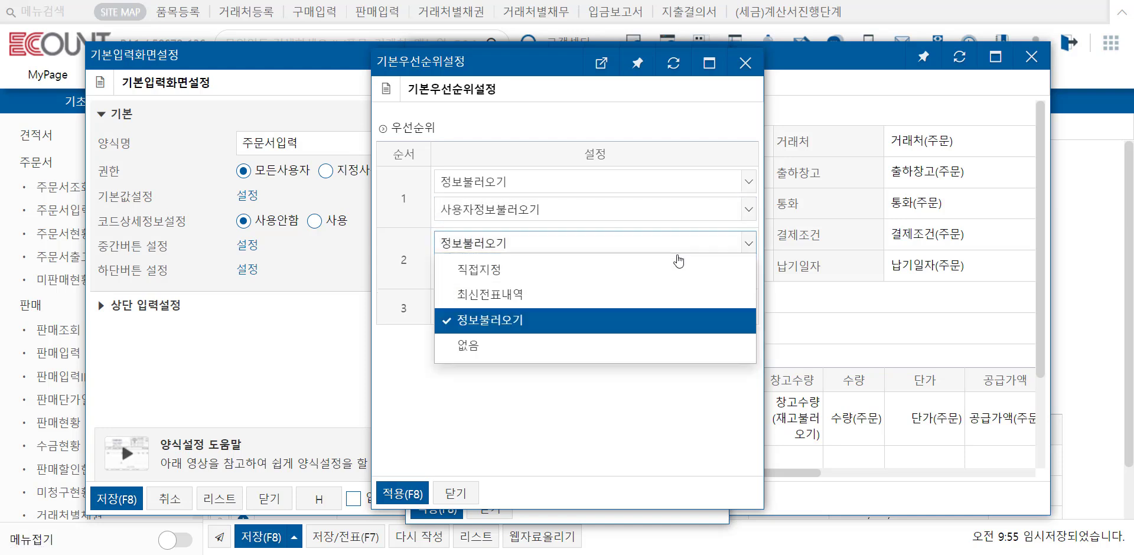
left_click(659, 346)
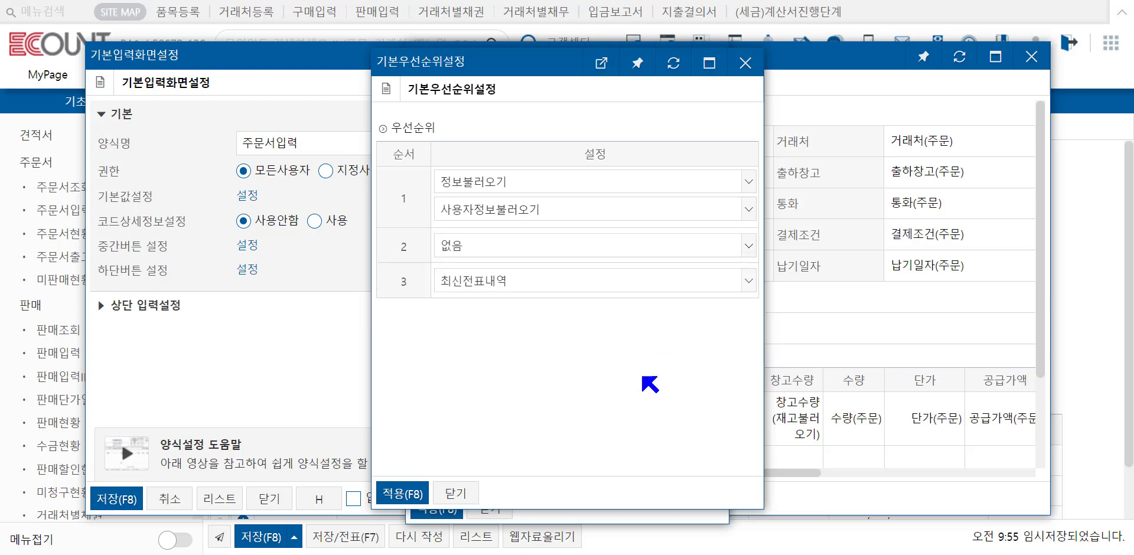
left_click(434, 494)
left_click(436, 509)
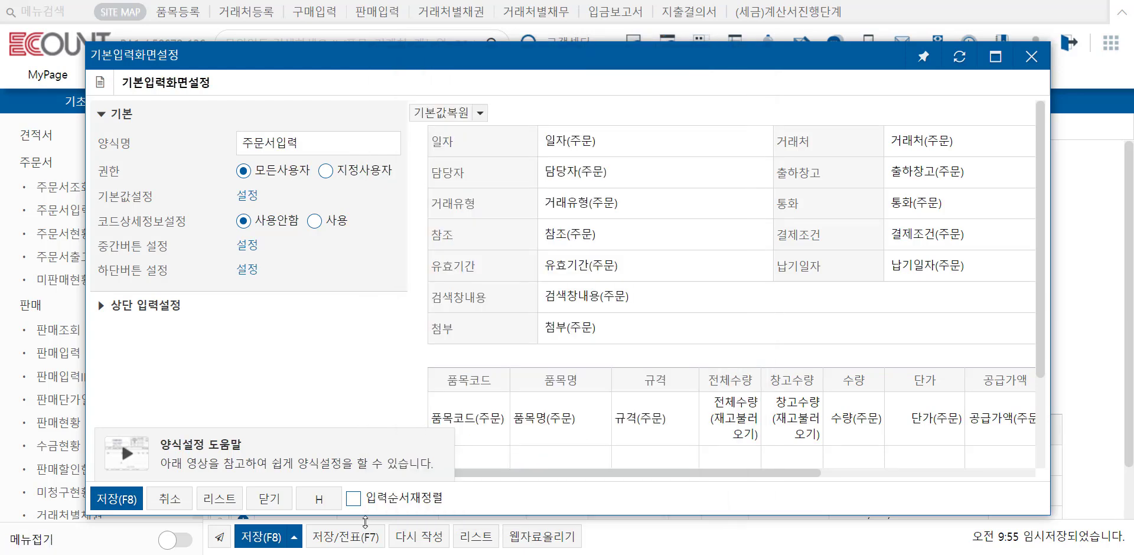
left_click(121, 500)
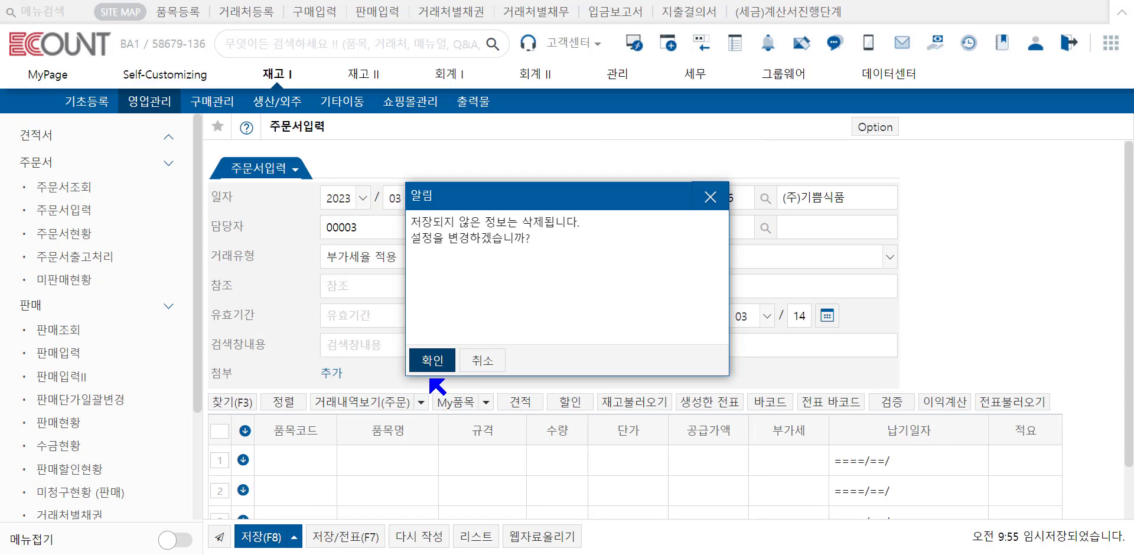
left_click(432, 367)
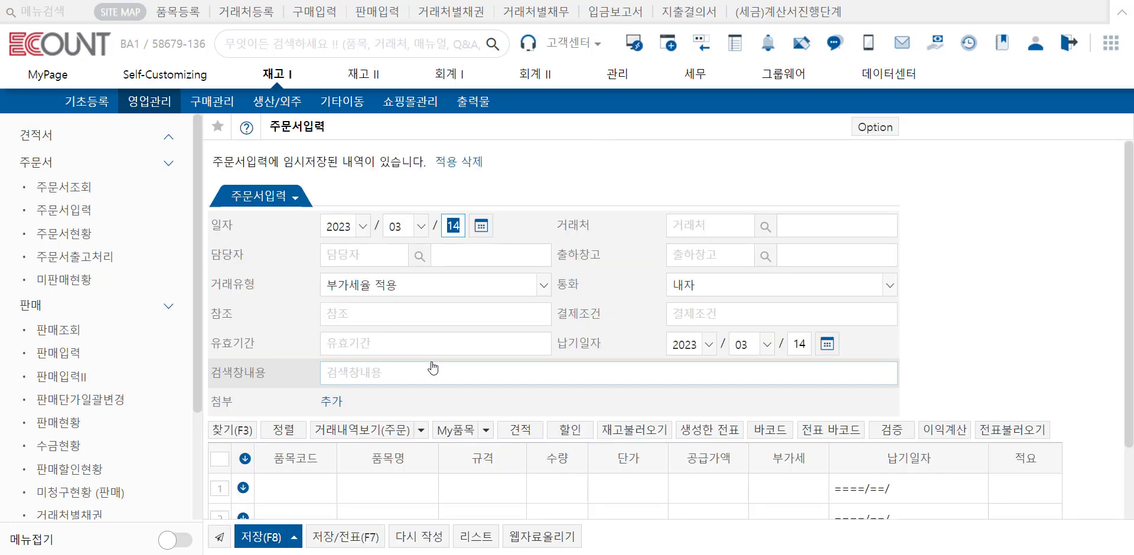
Step: Enter the employee's name as 기본담당자 in the account's 전표입력설정 and save it
left_click(1039, 51)
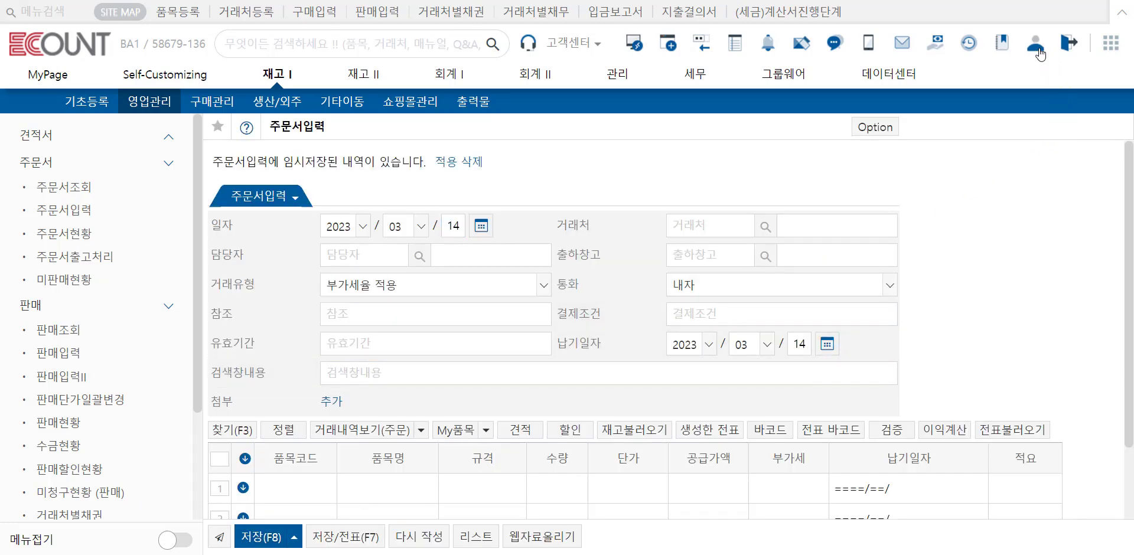
scroll(945, 321, "down", 3)
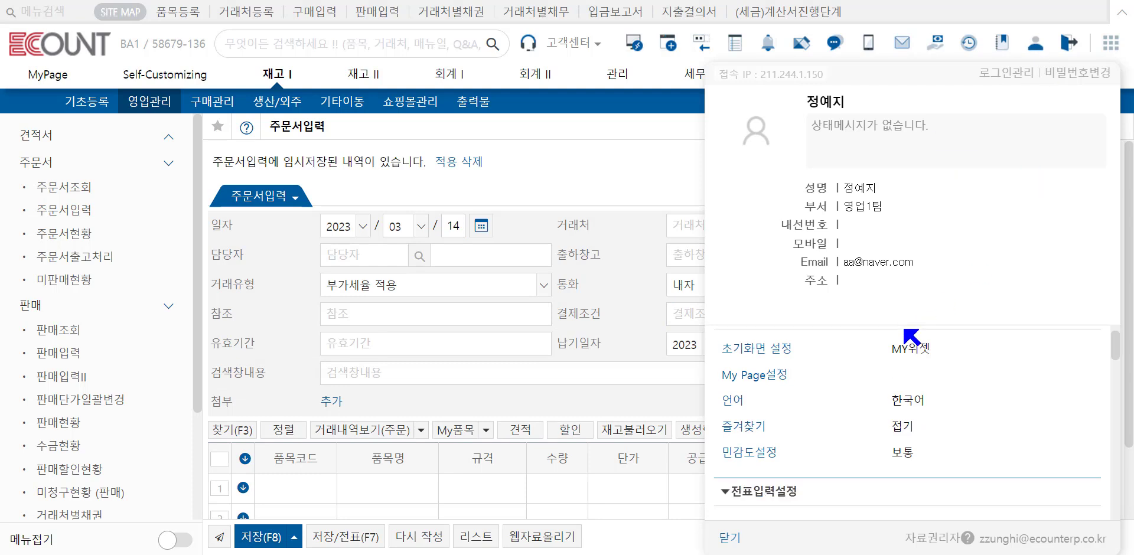
left_click(750, 487)
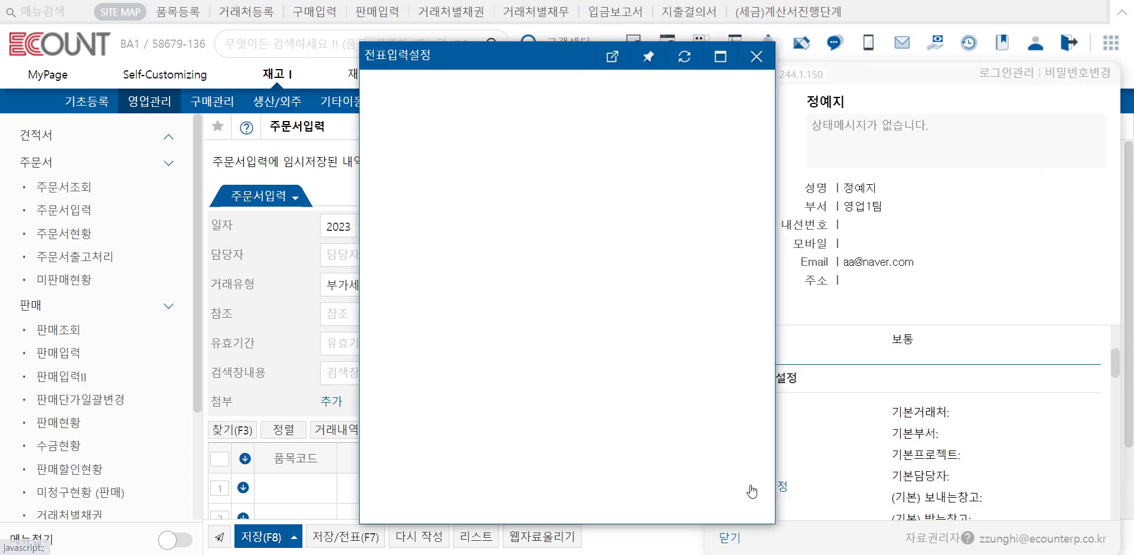
left_click(471, 373)
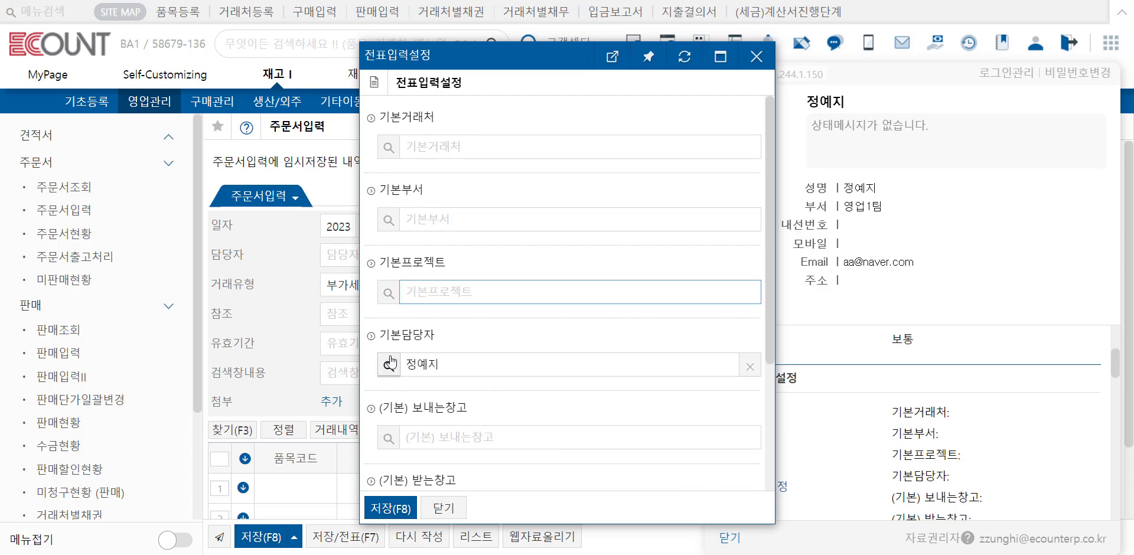
left_click(390, 506)
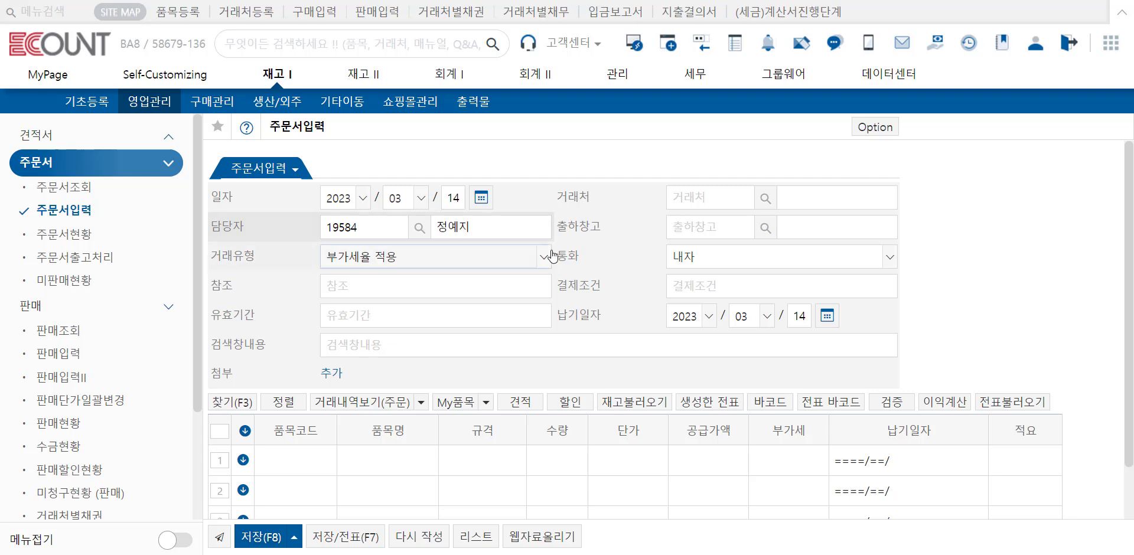
Step: Choose 02 본사창고 as the order's shipping warehouse and set 거래유형 to 부가세율 미적용, recalculating all target items
left_click(710, 234)
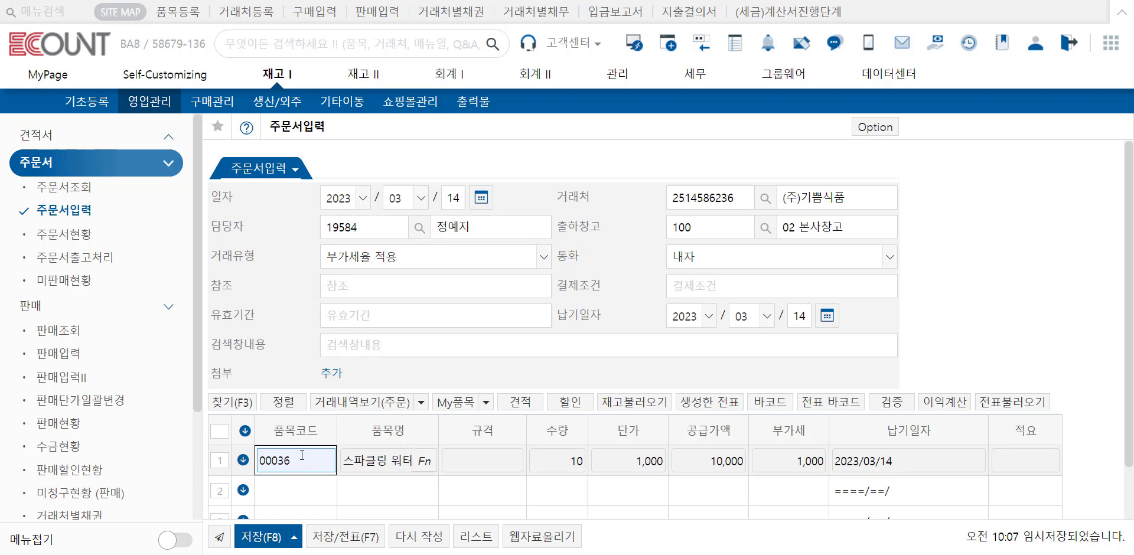
left_click(412, 260)
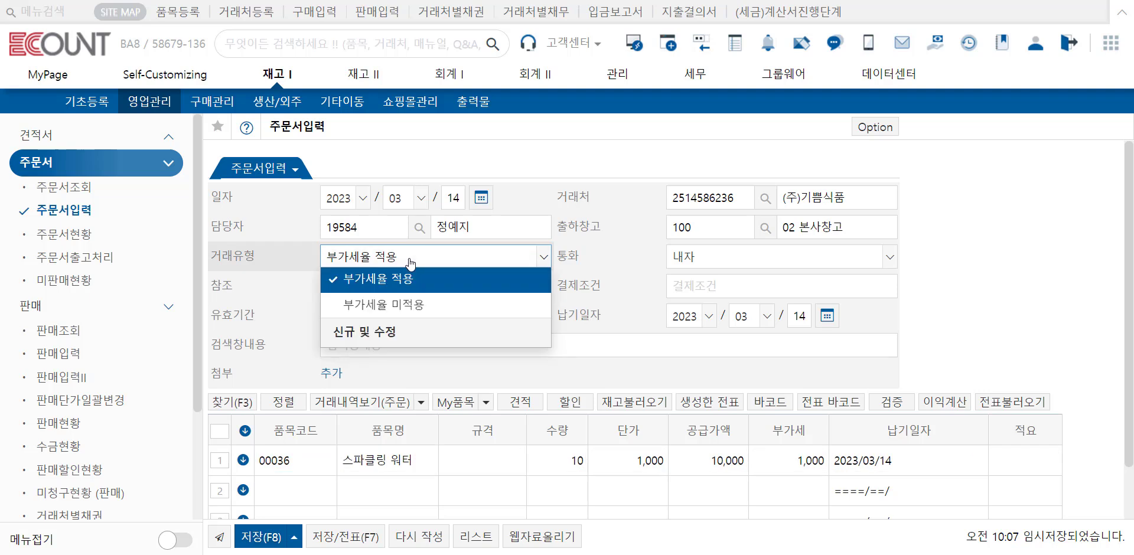
left_click(417, 305)
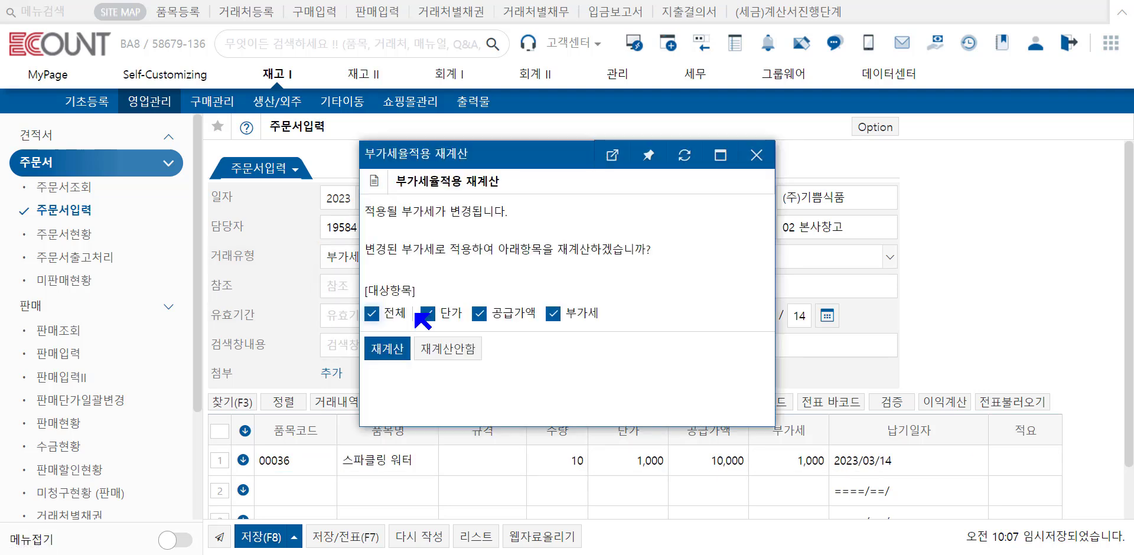
left_click(389, 356)
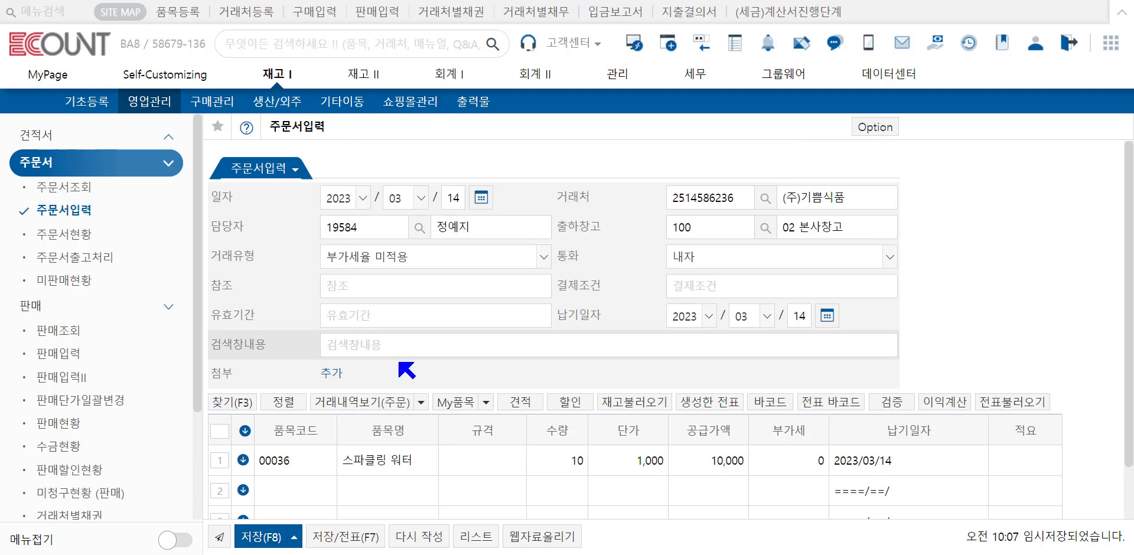
Step: Look through the available 통화 options of the order, leaving the list without a choice
left_click(767, 259)
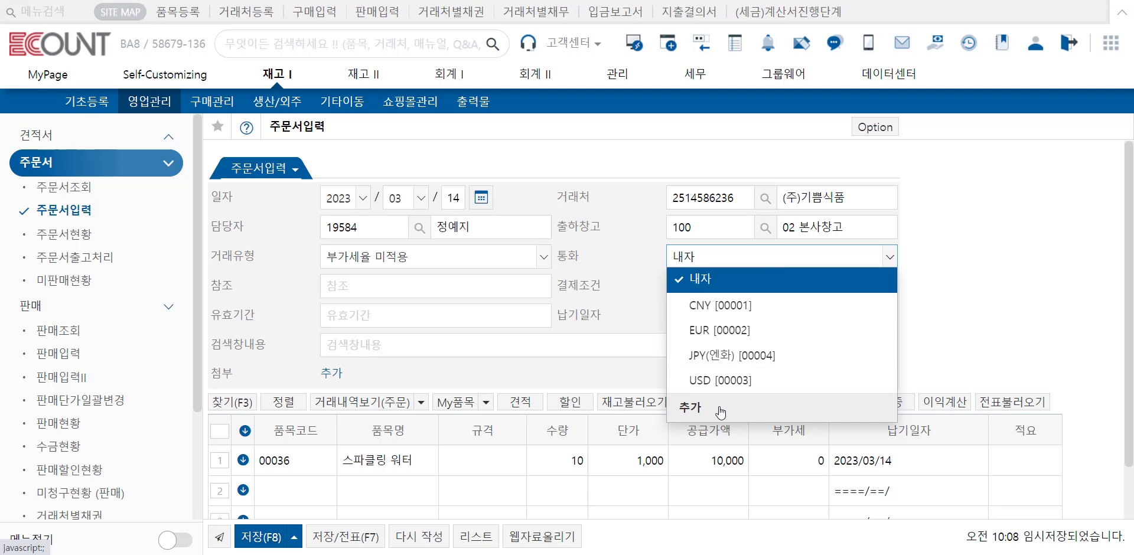
left_click(540, 287)
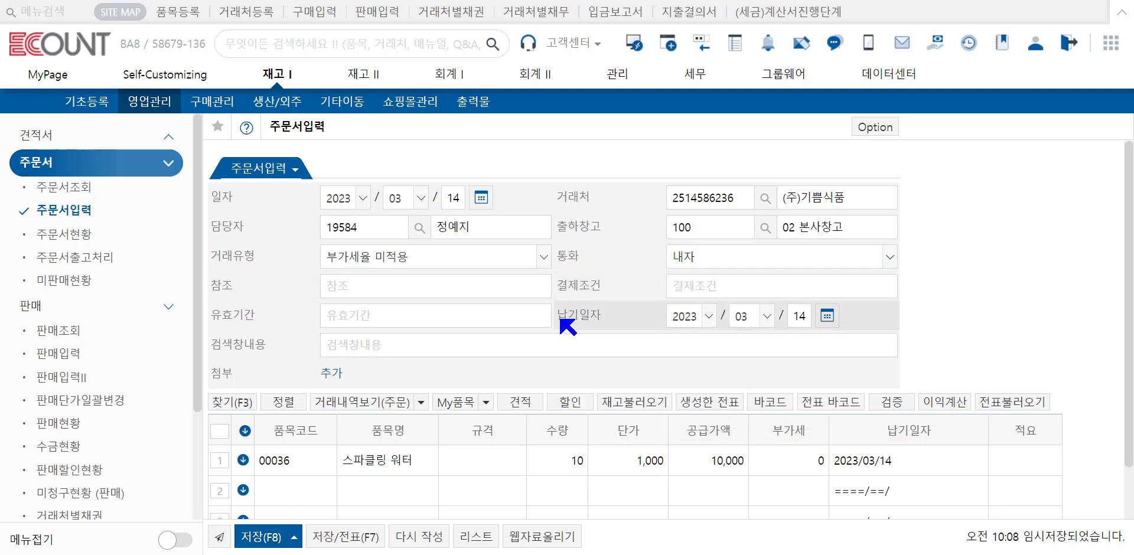
left_click(596, 347)
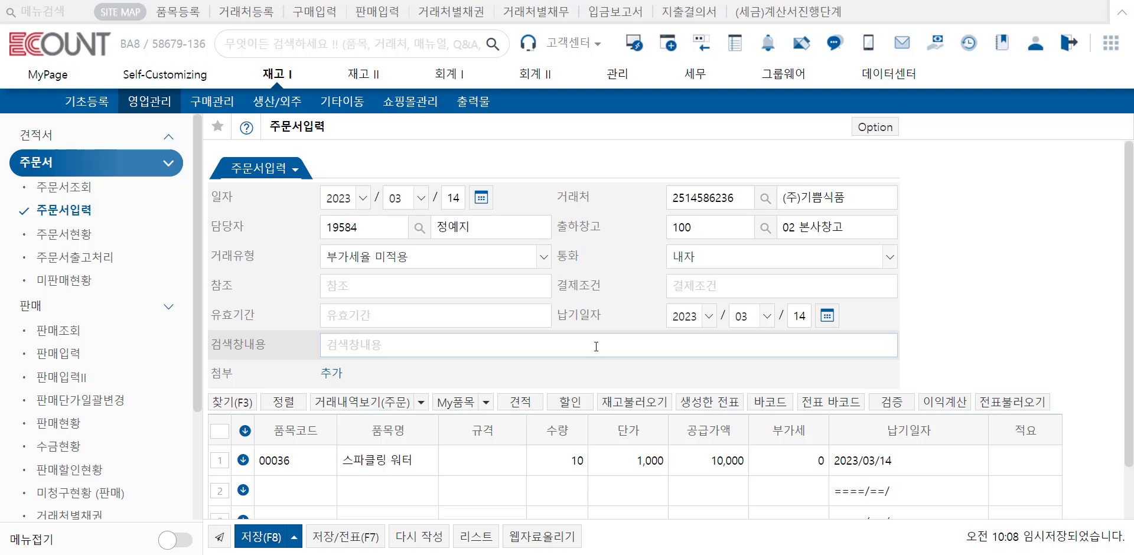
Step: Examine the settings of the 통화 field in the basic 주문서입력 form and leave them without changes
left_click(886, 128)
mouse_move(880, 152)
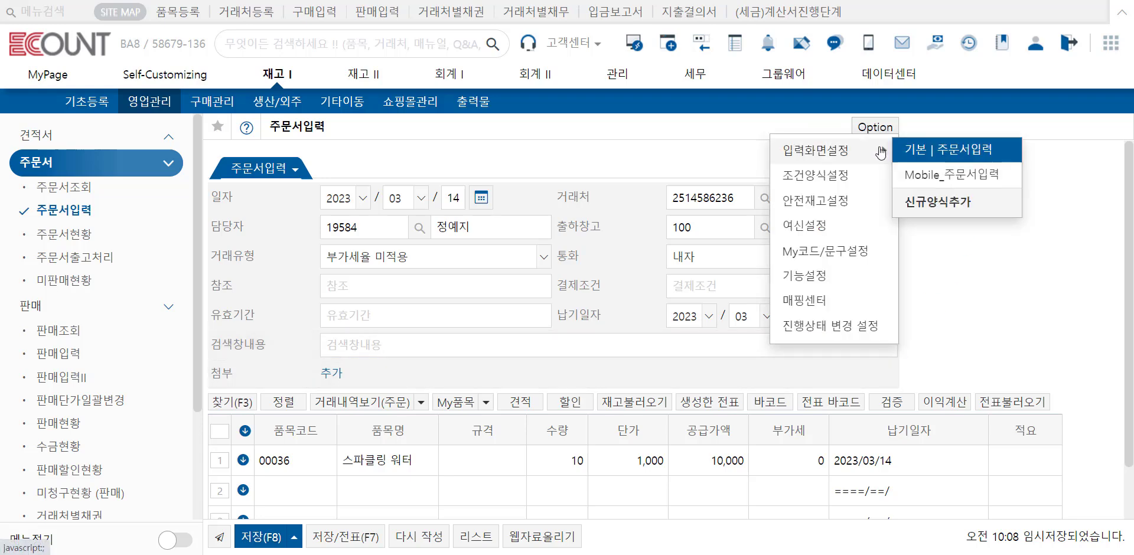
left_click(924, 151)
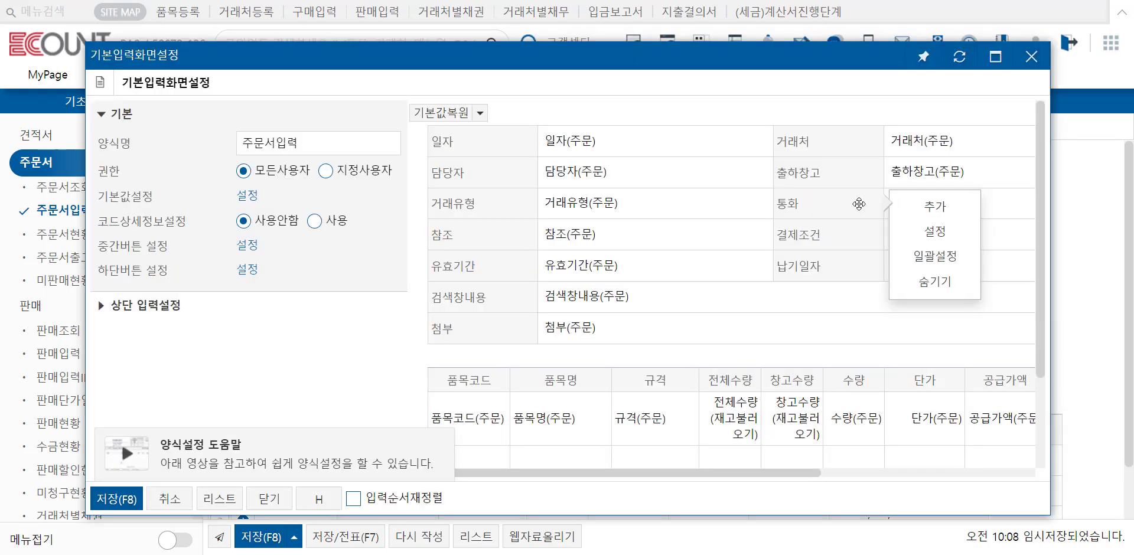
left_click(935, 231)
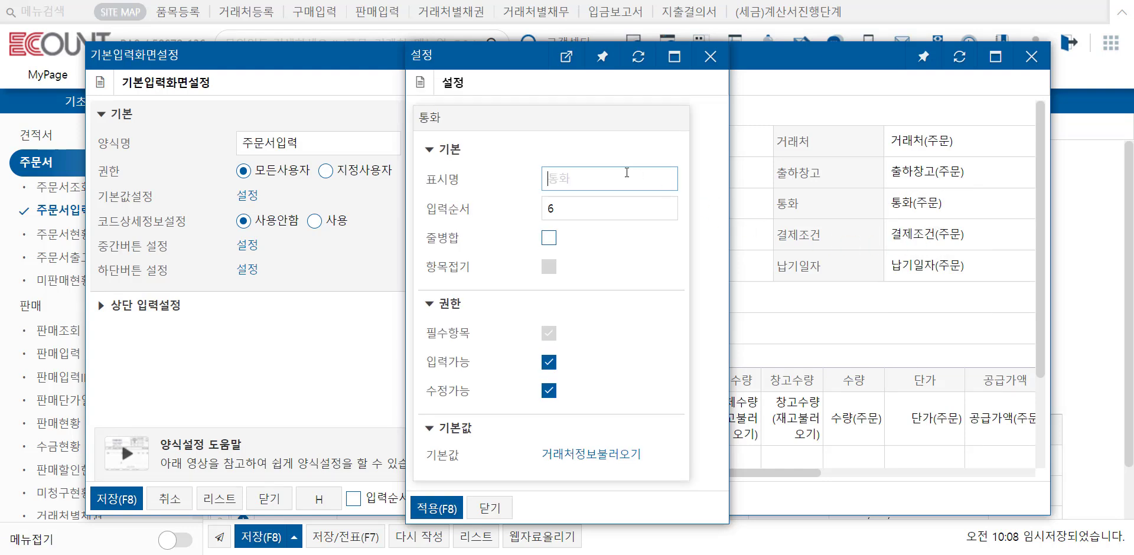
key("Escape")
key("Escape")
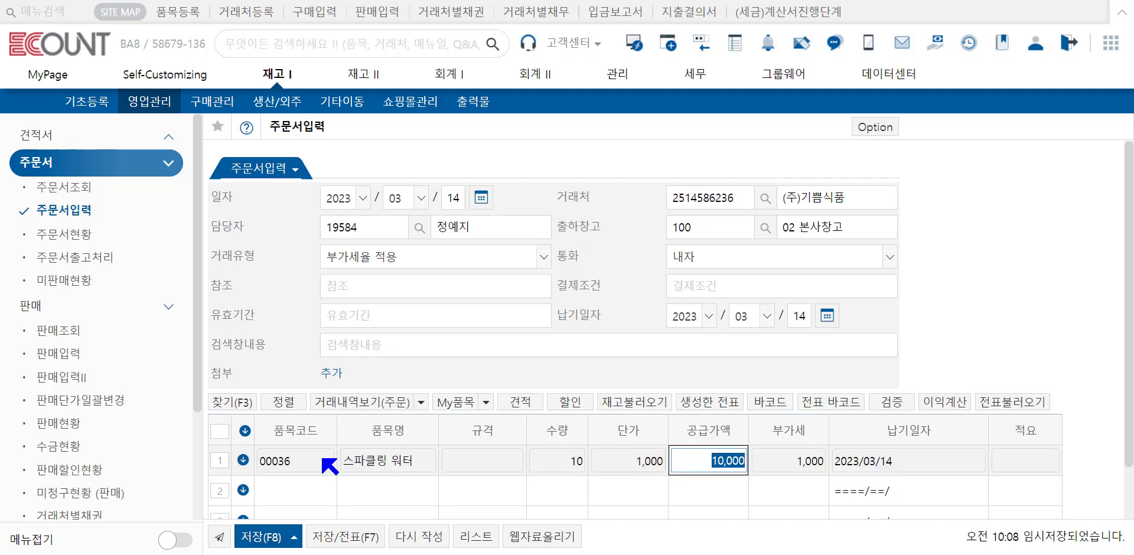
Step: Load the stock quantities into the order and apply the 단가B price of 2,000 to the 스파클링 워터 line
left_click(620, 404)
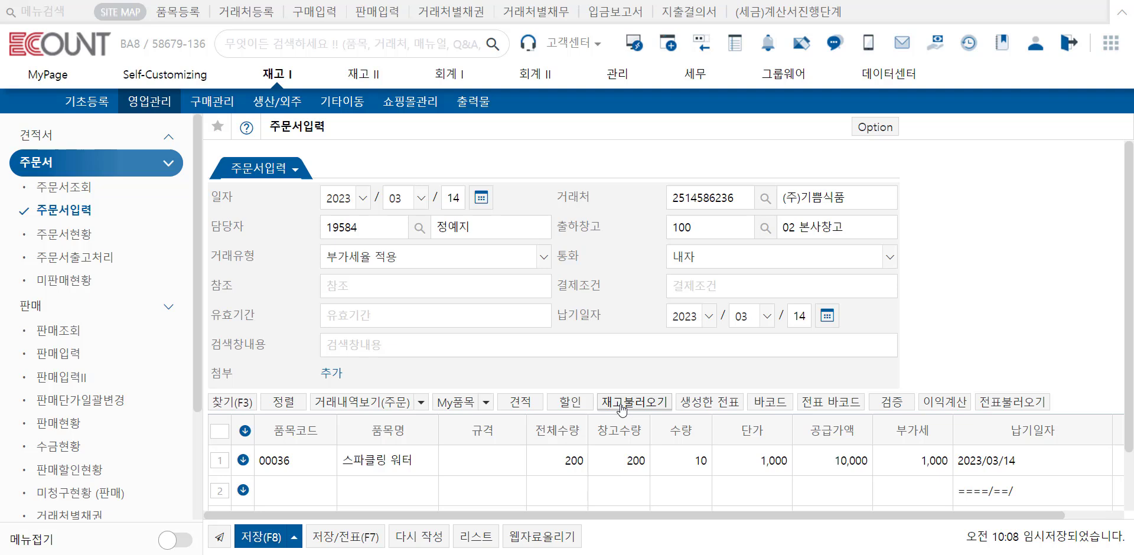
left_click(731, 465)
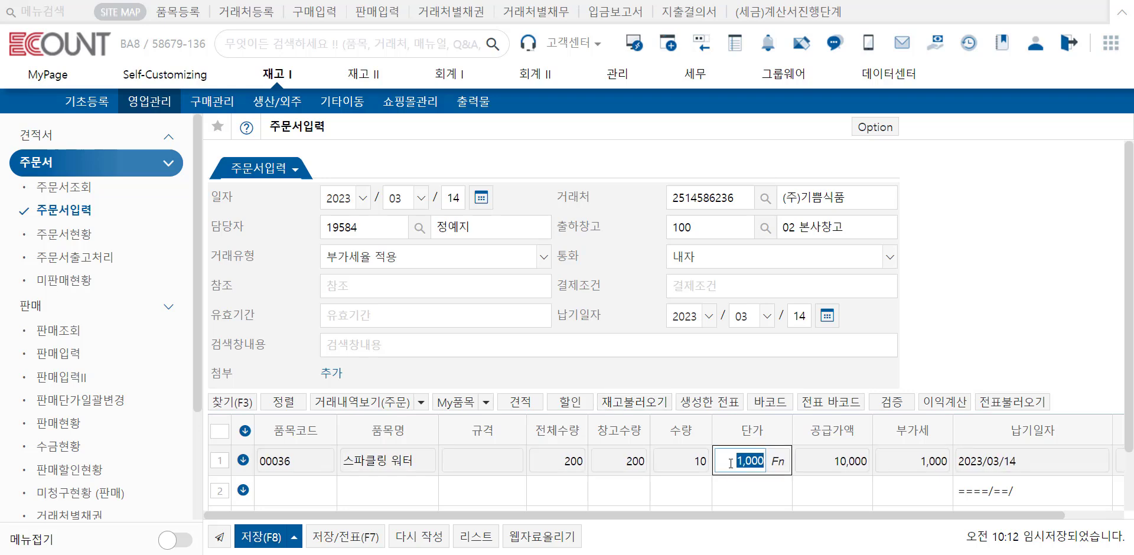
key("F2")
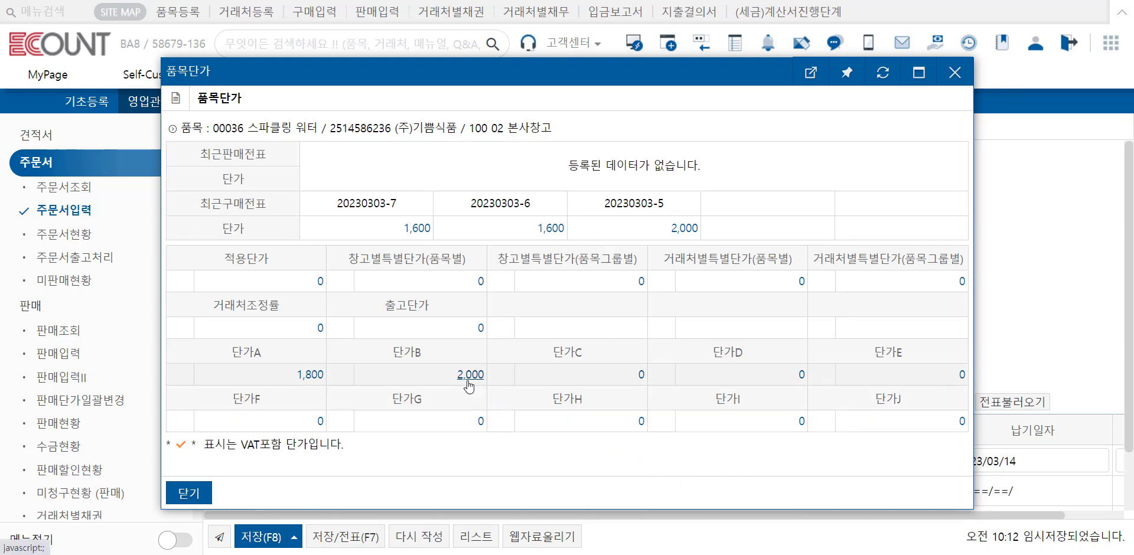
left_click(472, 378)
Step: View the price information of the 스파클링 워터 line through its 단가 function, then close it without changes
left_click(737, 467)
left_click(778, 463)
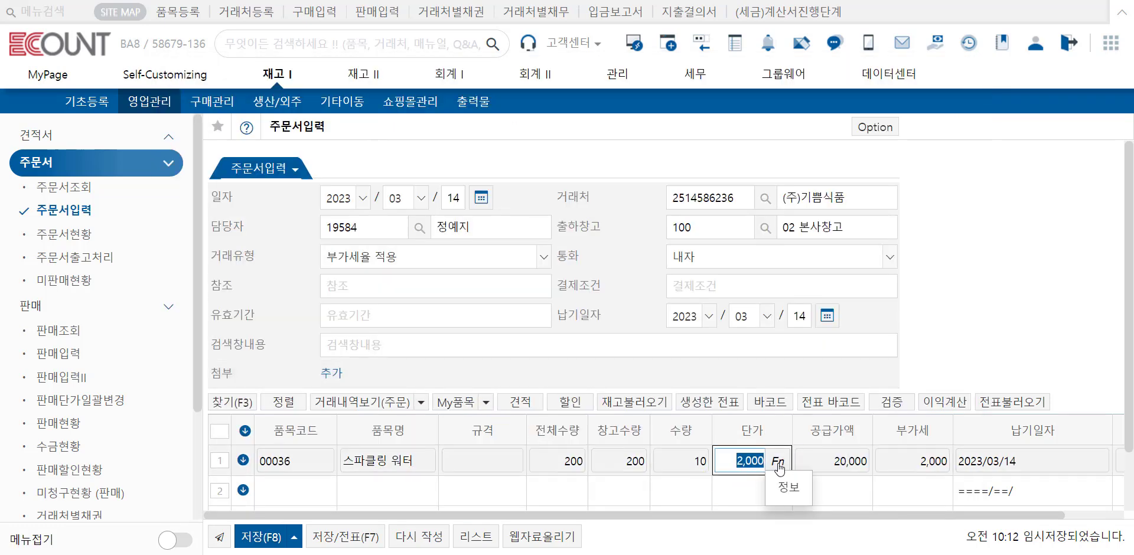
left_click(786, 487)
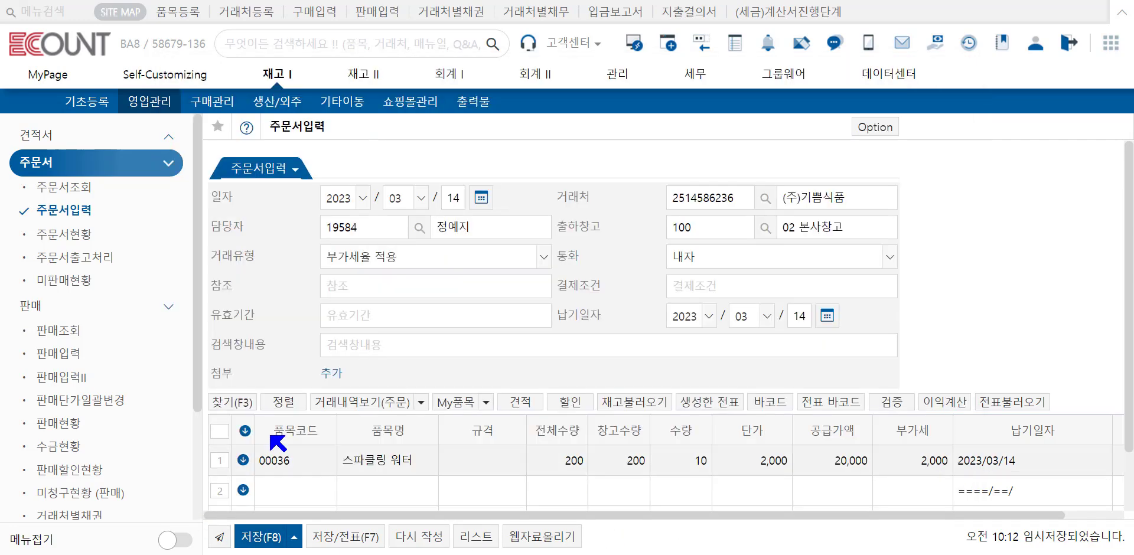
left_click(188, 492)
Step: Change the unit prices of all order lines to 단가A and clear the line selection
scroll(282, 441, "down", 1)
scroll(283, 440, "down", 2)
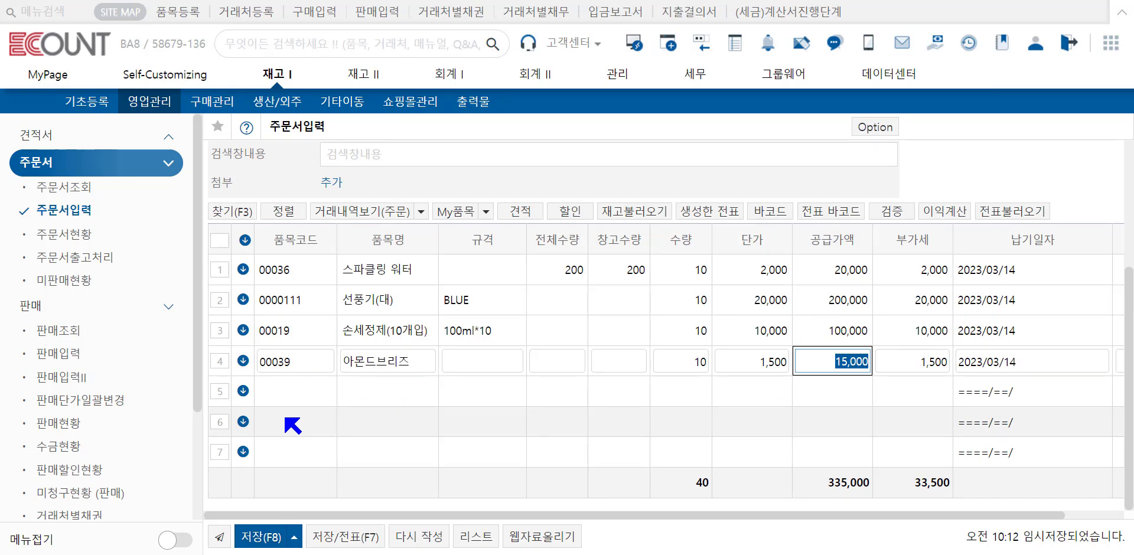
left_click(219, 242)
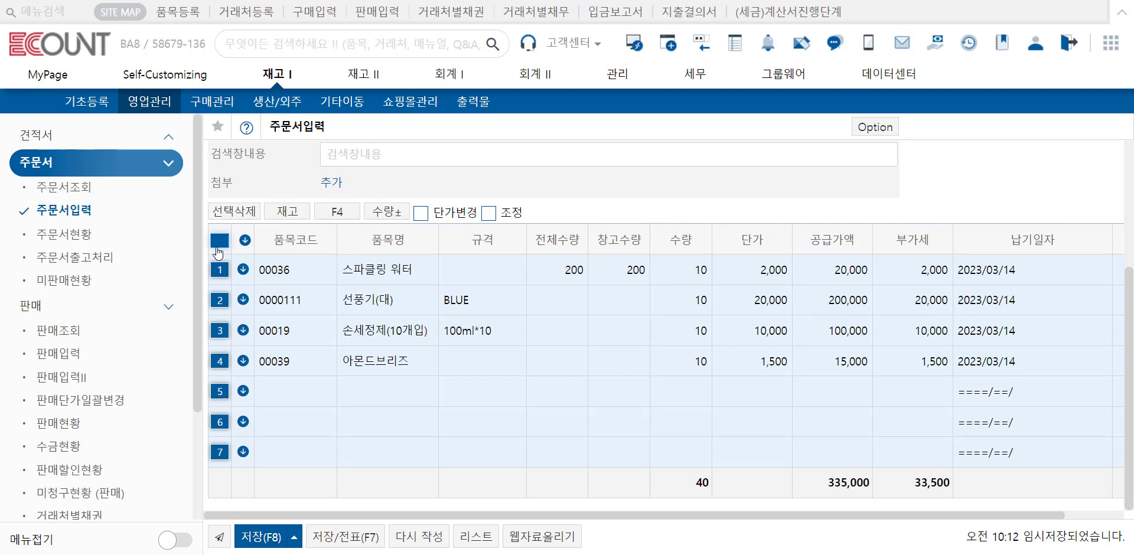
left_click(421, 214)
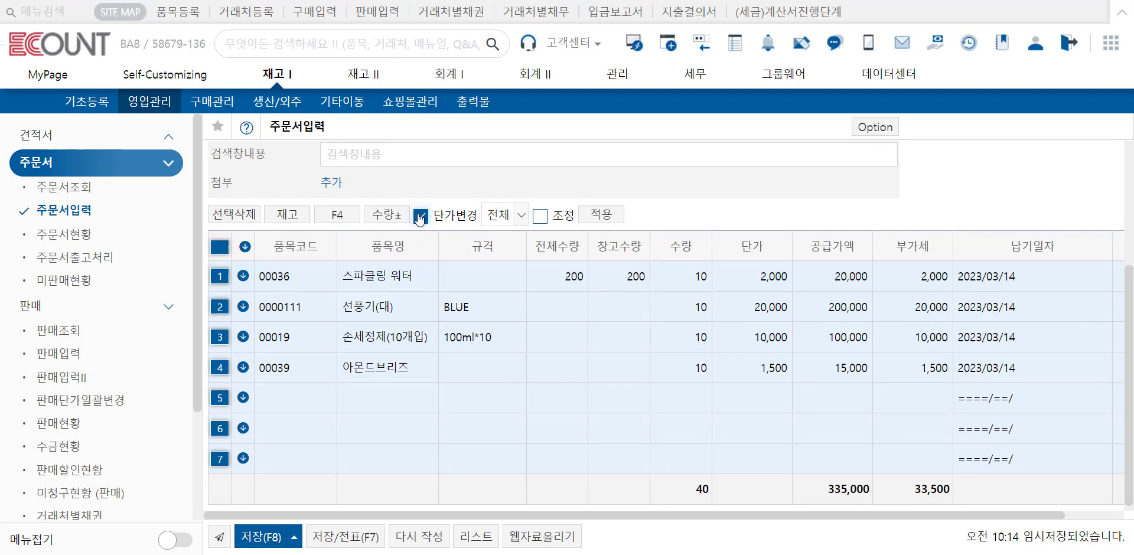
left_click(502, 219)
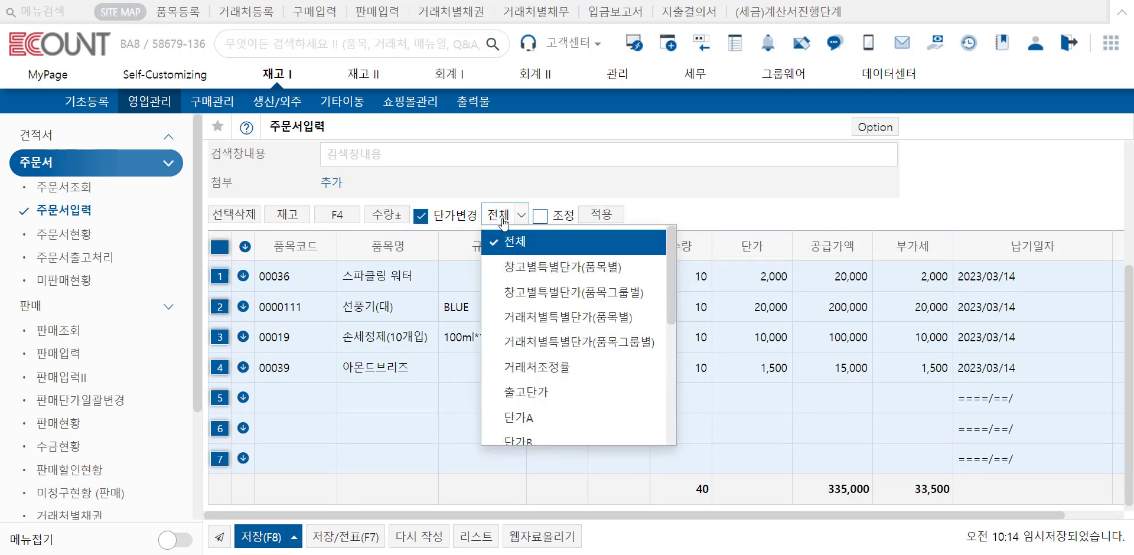
left_click(528, 418)
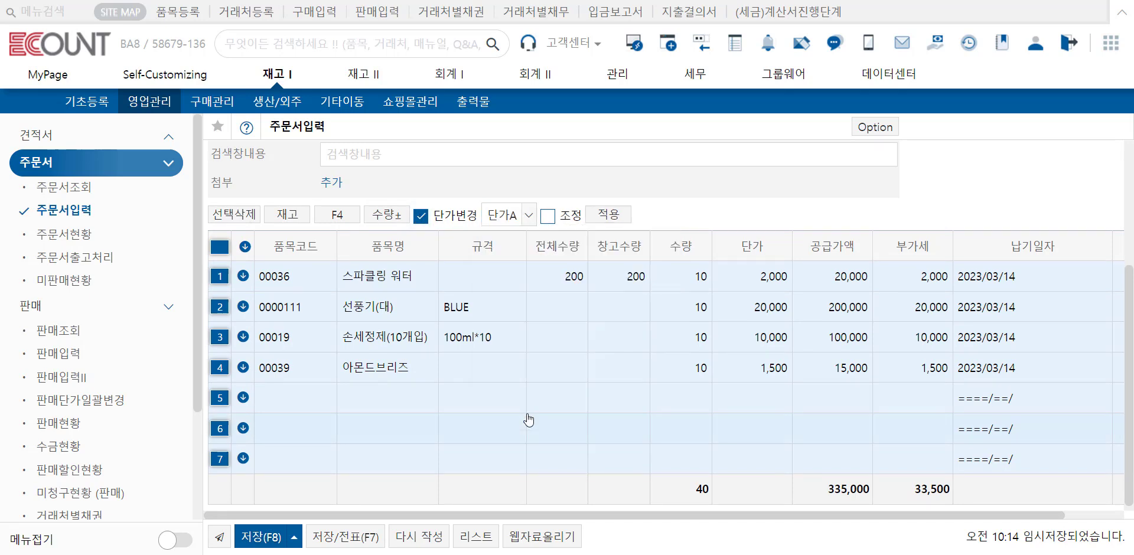
left_click(611, 218)
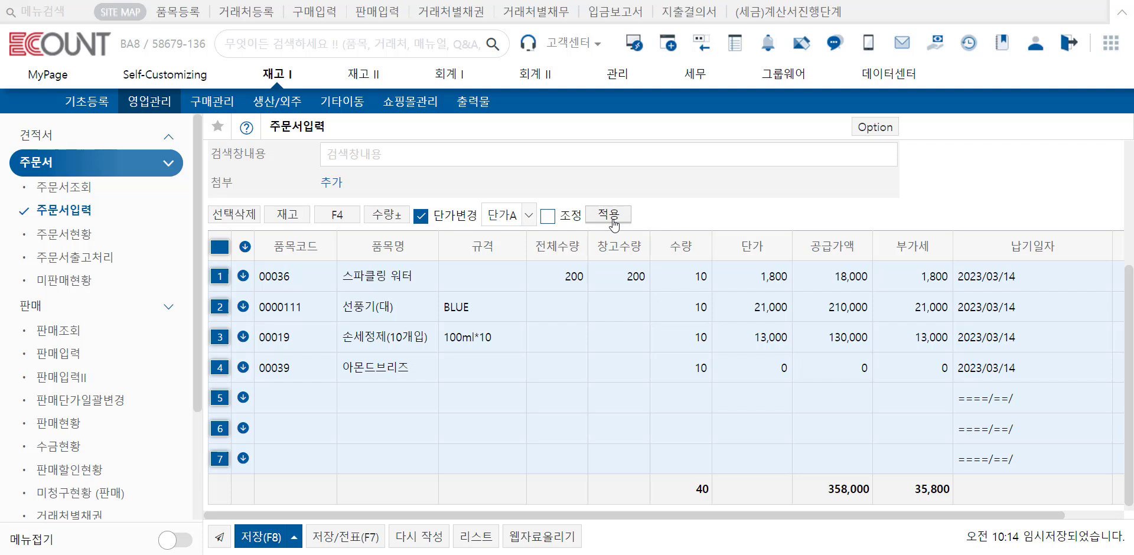
left_click(421, 216)
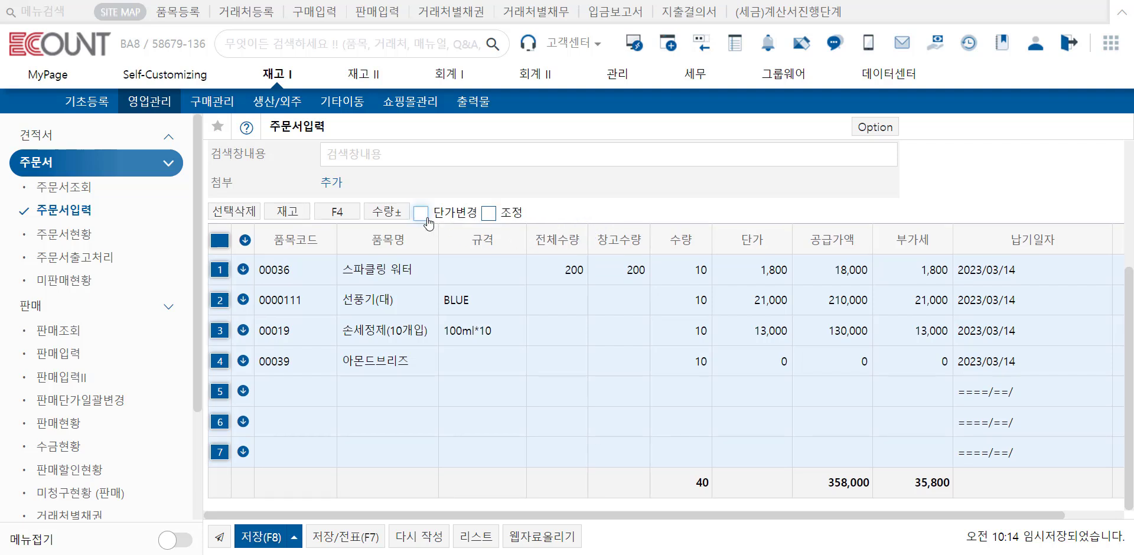
left_click(220, 240)
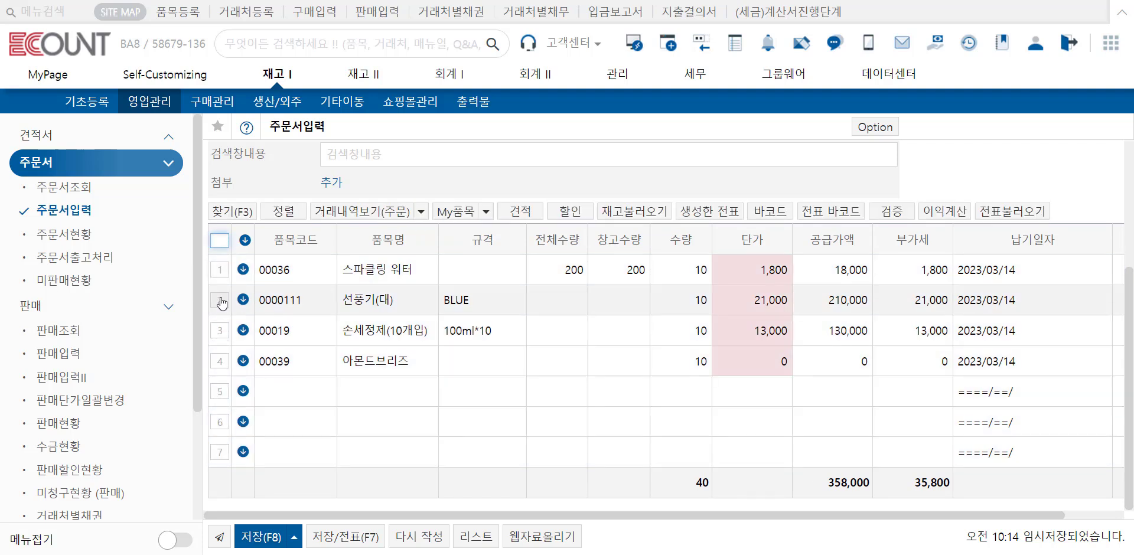
Step: Adjust the unit price of the 선풍기(대) line by 10 % and return it to 21,000
left_click(219, 301)
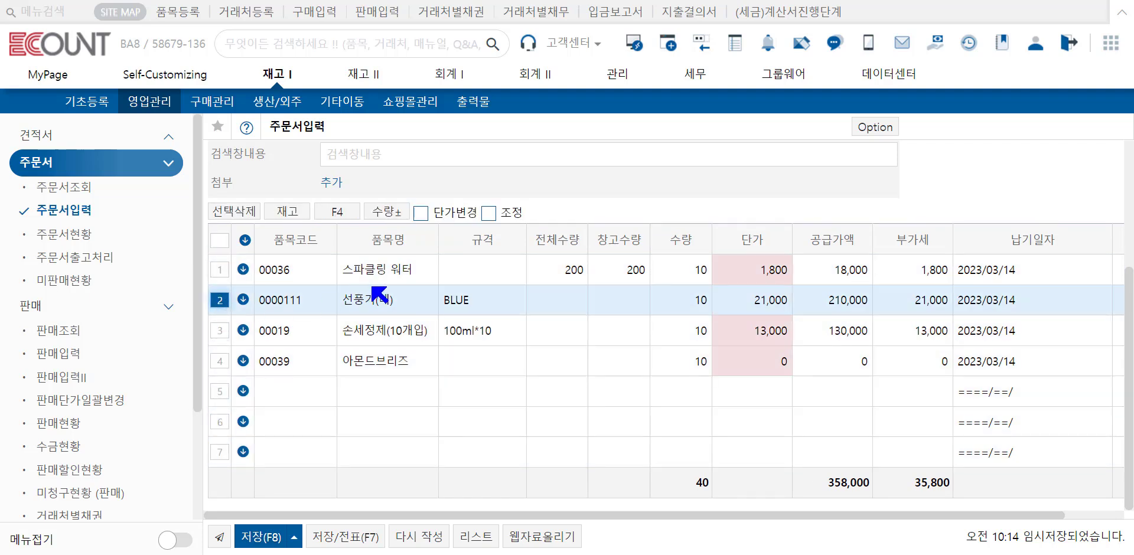
left_click(490, 212)
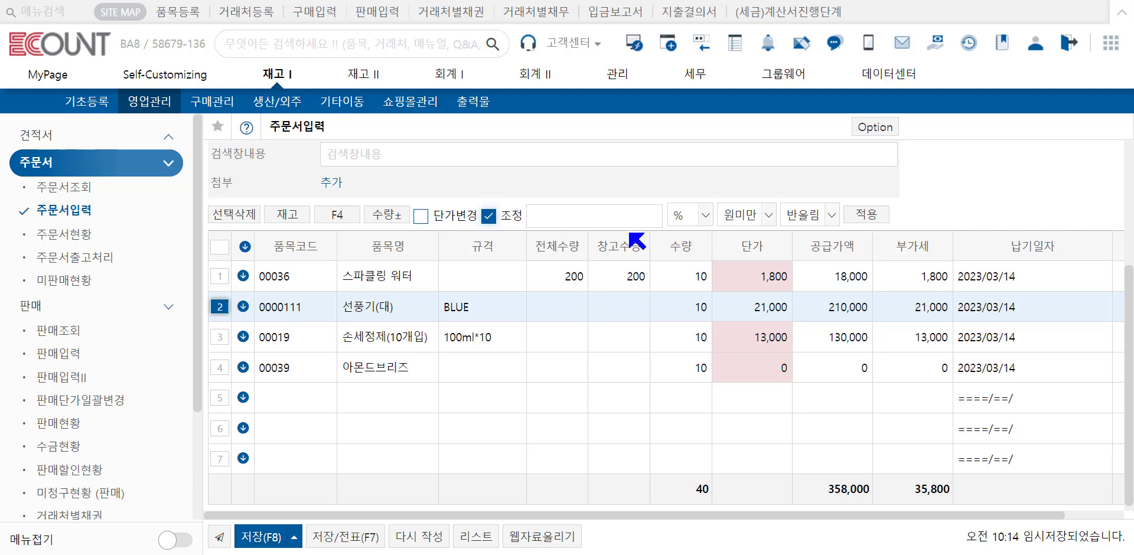
left_click(703, 218)
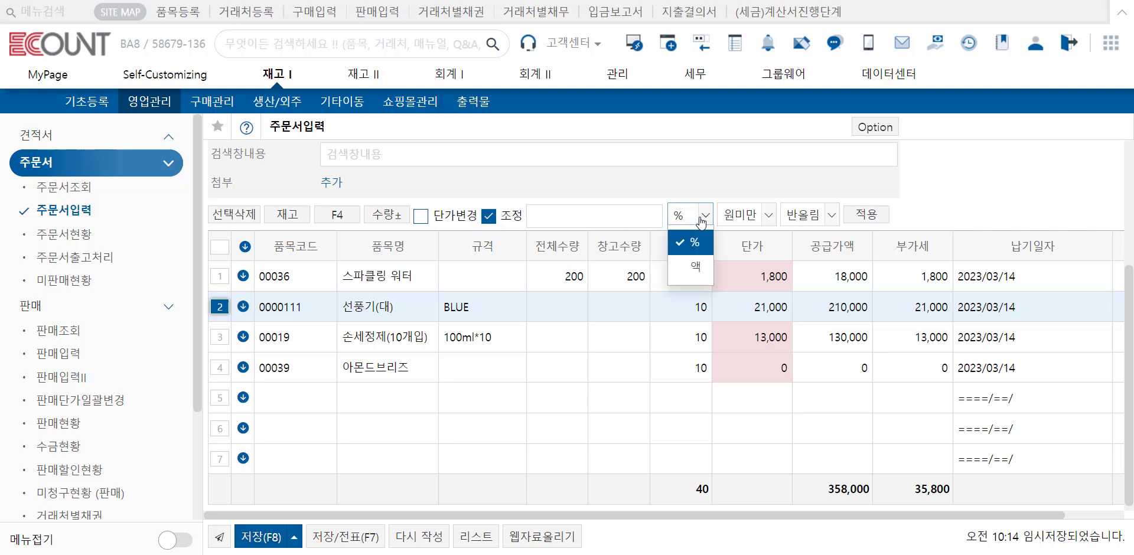
left_click(637, 227)
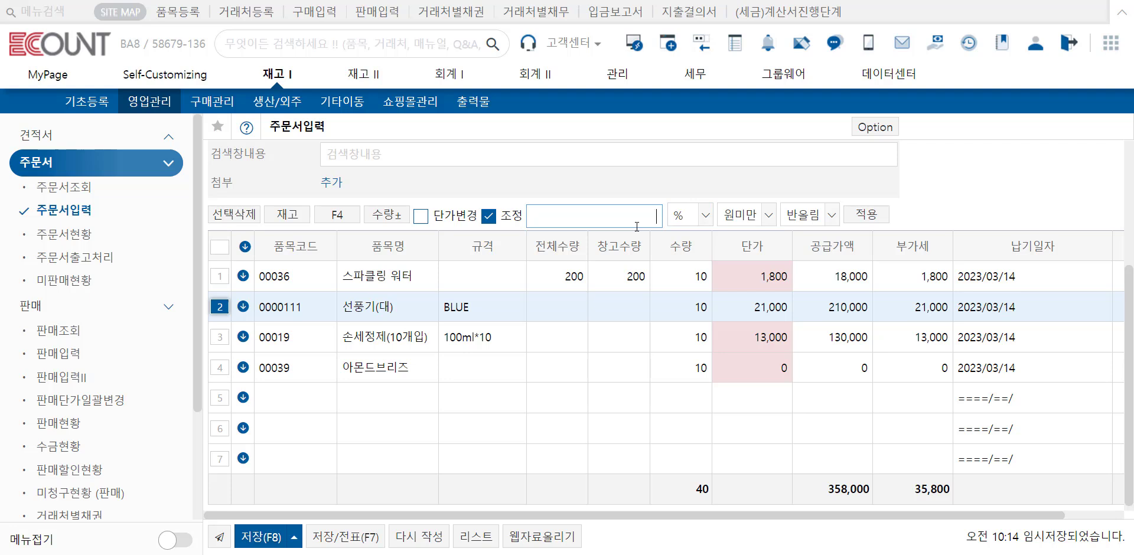
type("10")
left_click(862, 219)
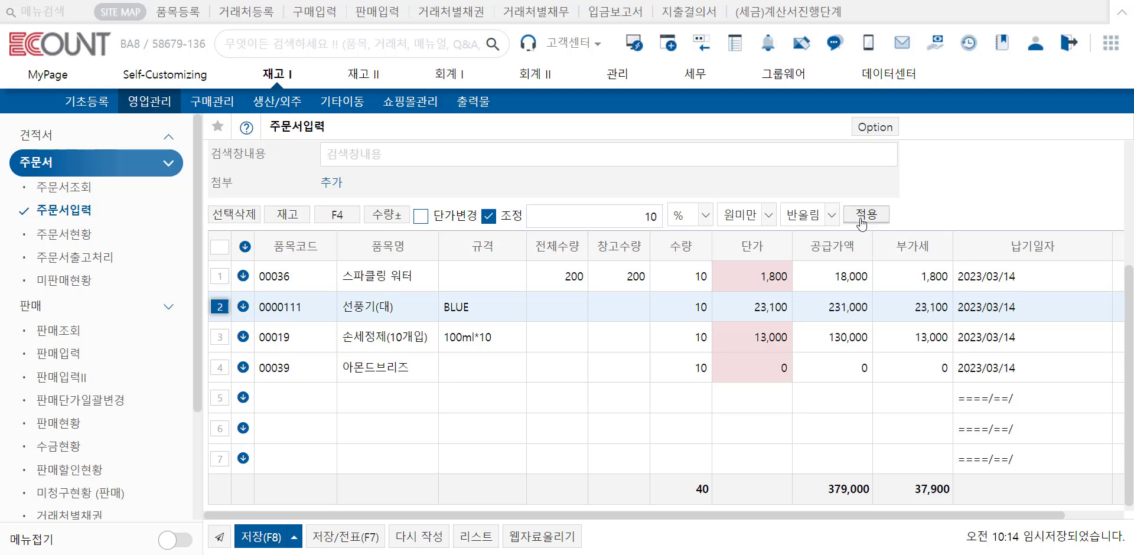
left_click(488, 216)
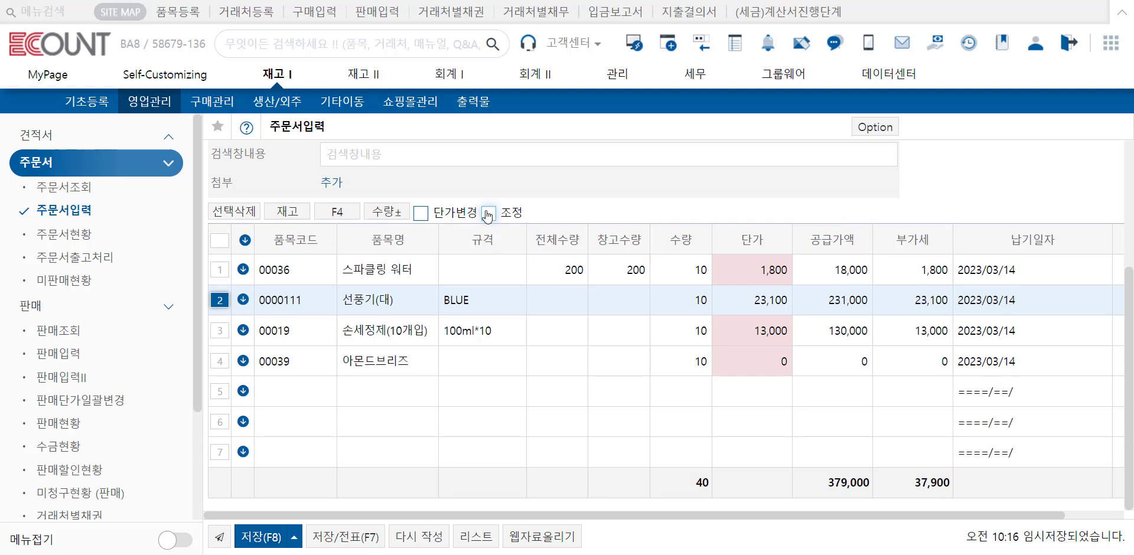
left_click(742, 309)
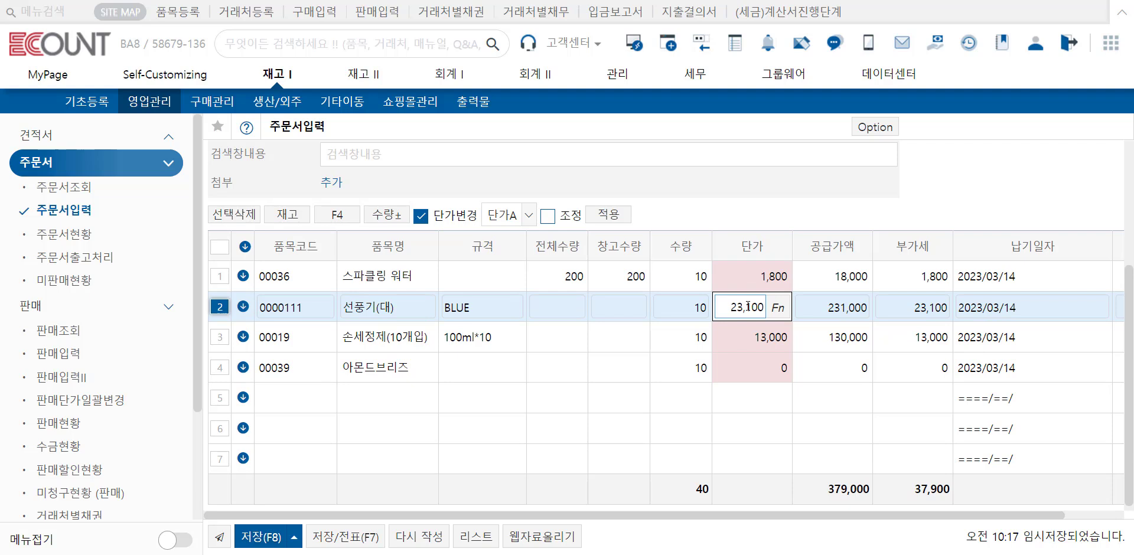
double_click(748, 307)
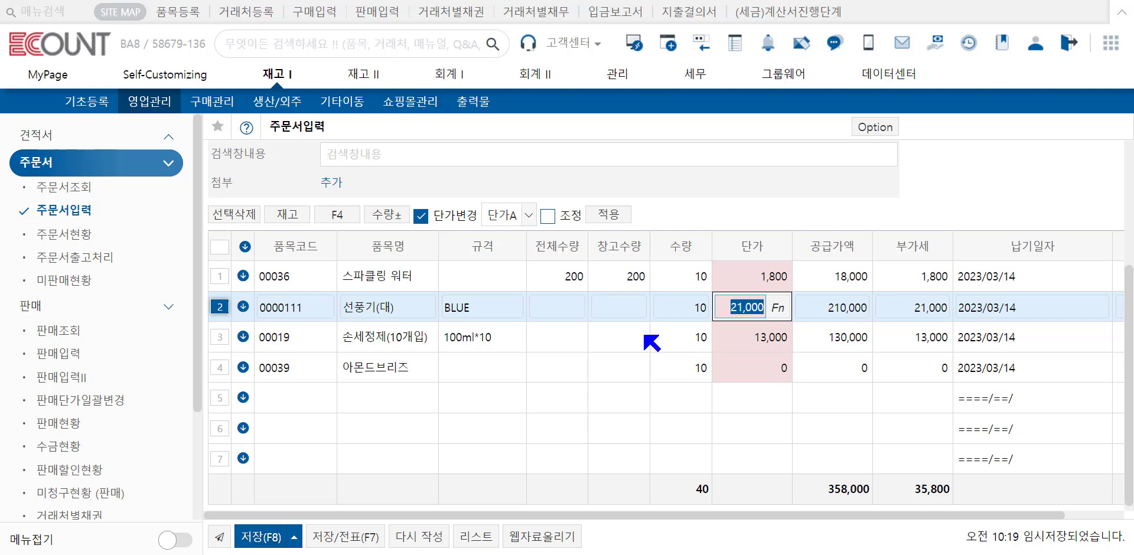
Step: Recalculate all order lines with F4 so that VAT is separated out of their unit prices
left_click(220, 248)
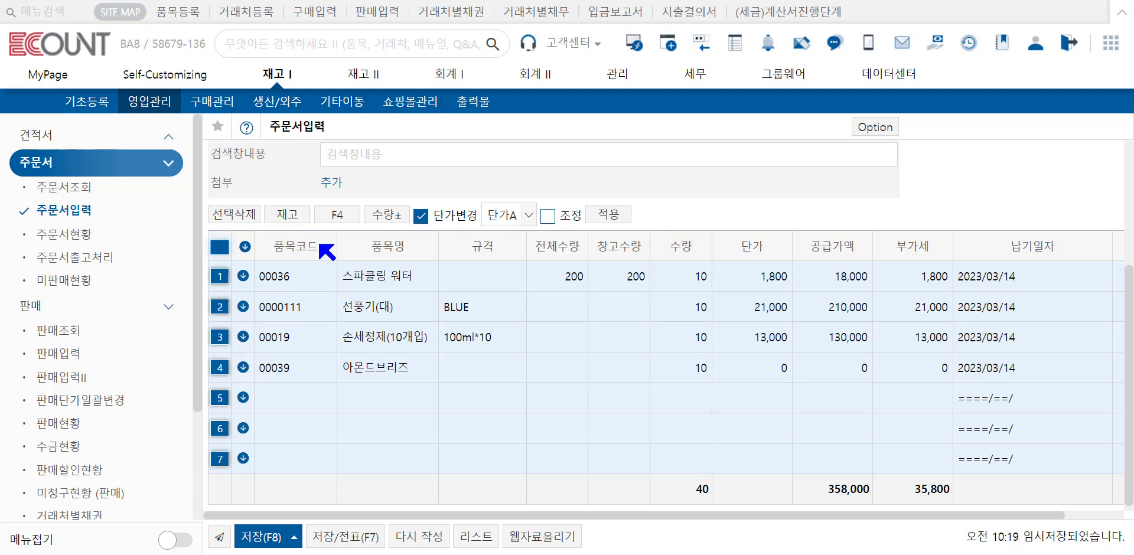
left_click(339, 218)
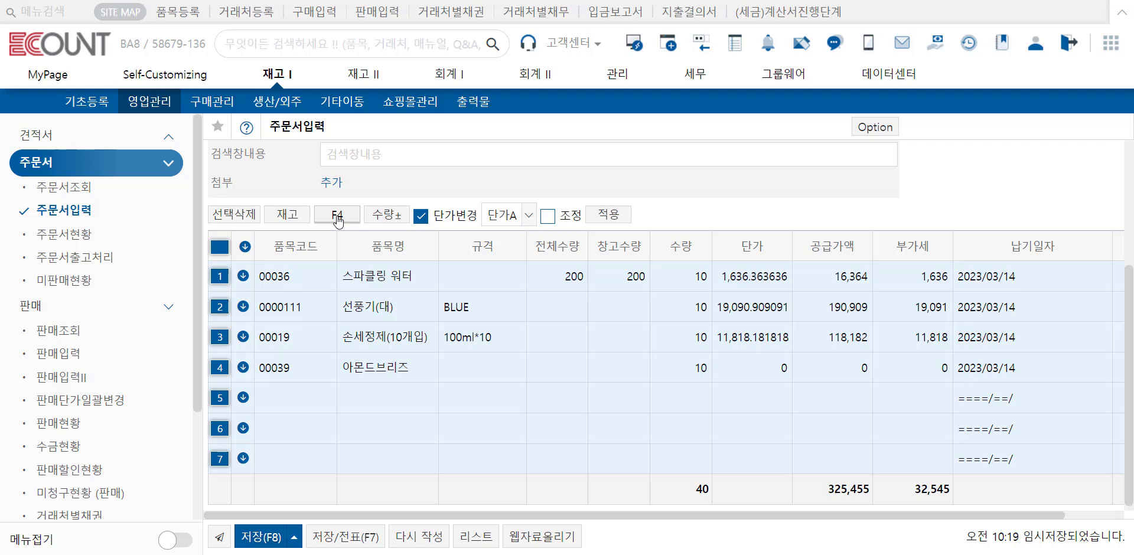
left_click(220, 248)
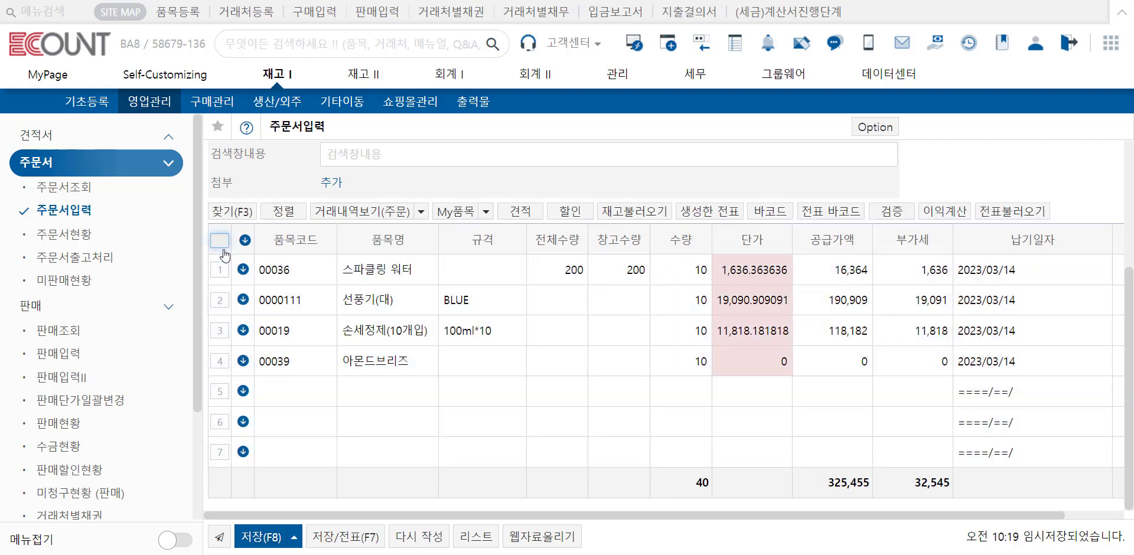
Step: Add the 손세정제(10개입) and 스파클링 워터 lines of the 2023/03/06 -1 order from the customer's order history
left_click(368, 216)
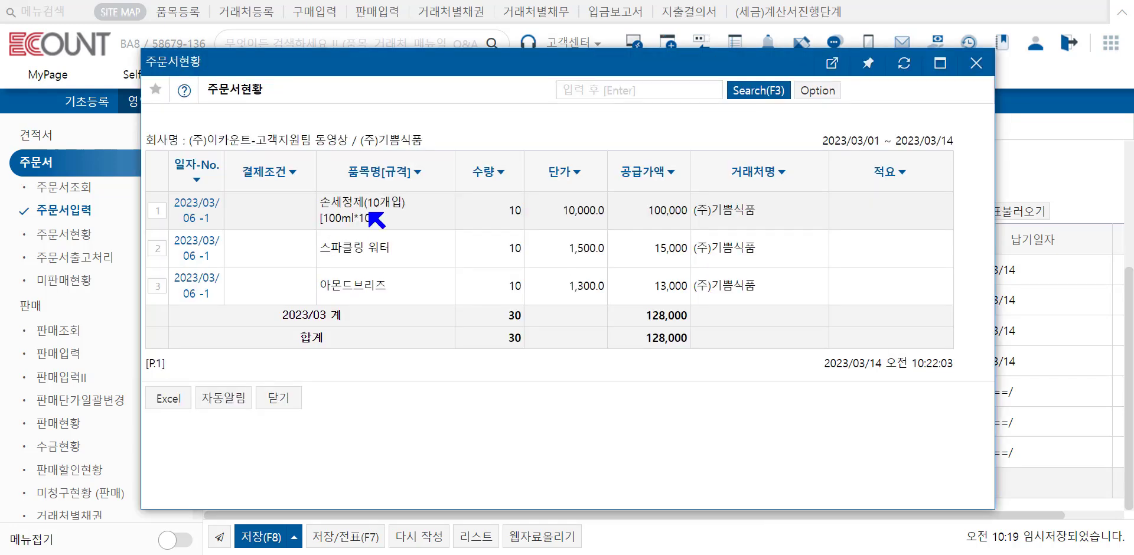
left_click(157, 210)
left_click(158, 256)
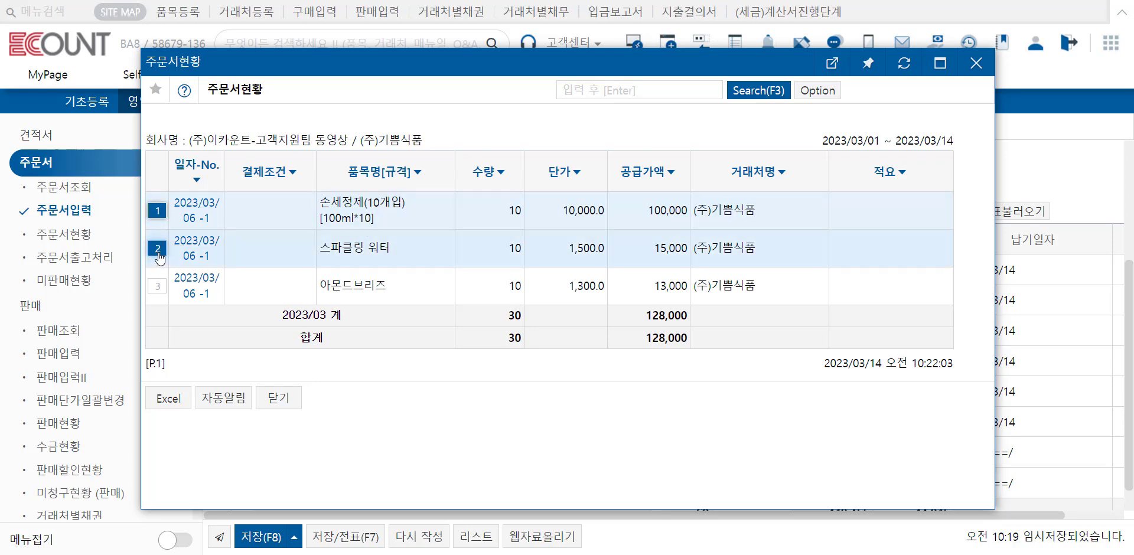
left_click(289, 399)
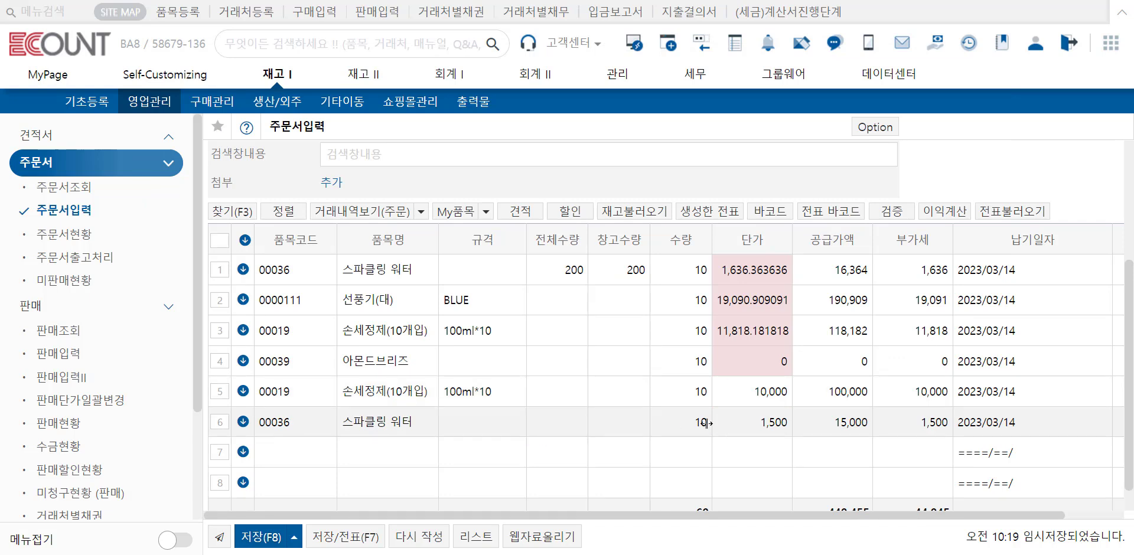
Step: Load the remaining quantities of the 진행중 quotation 2023/03/14 -1 into the order with 잔량적용
left_click(520, 211)
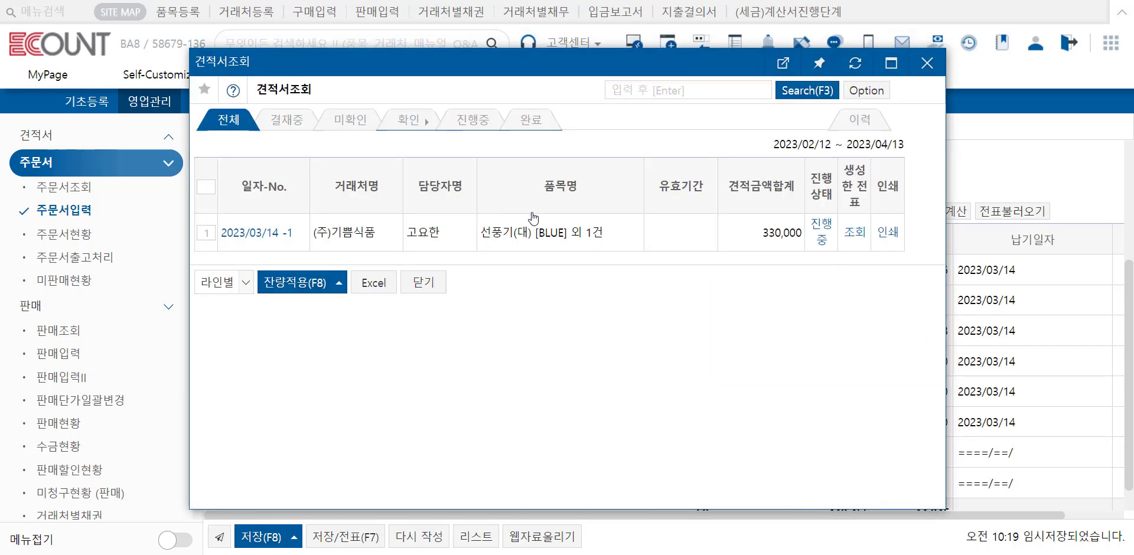
left_click(468, 126)
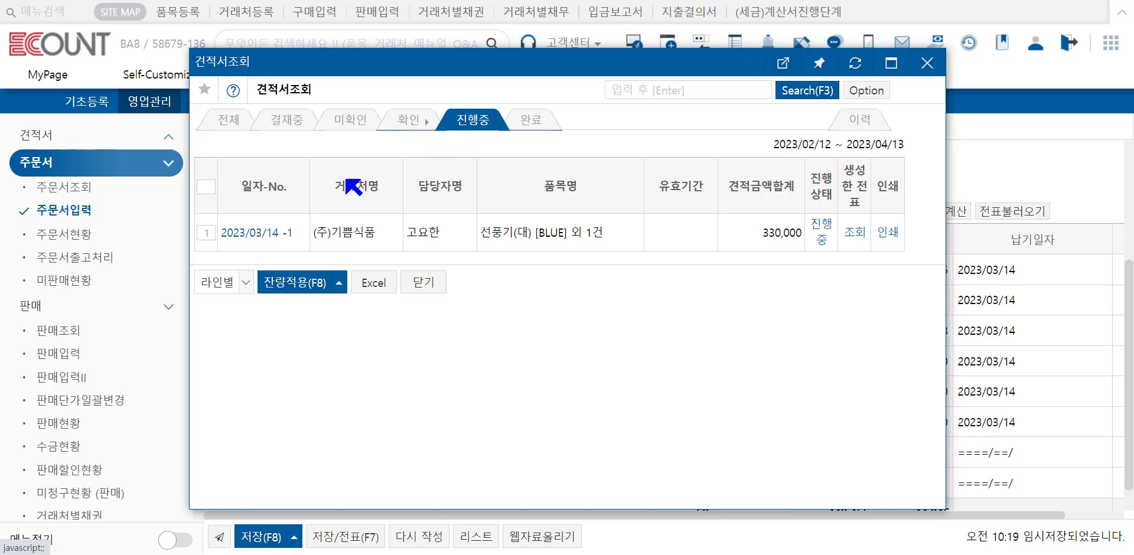
left_click(206, 233)
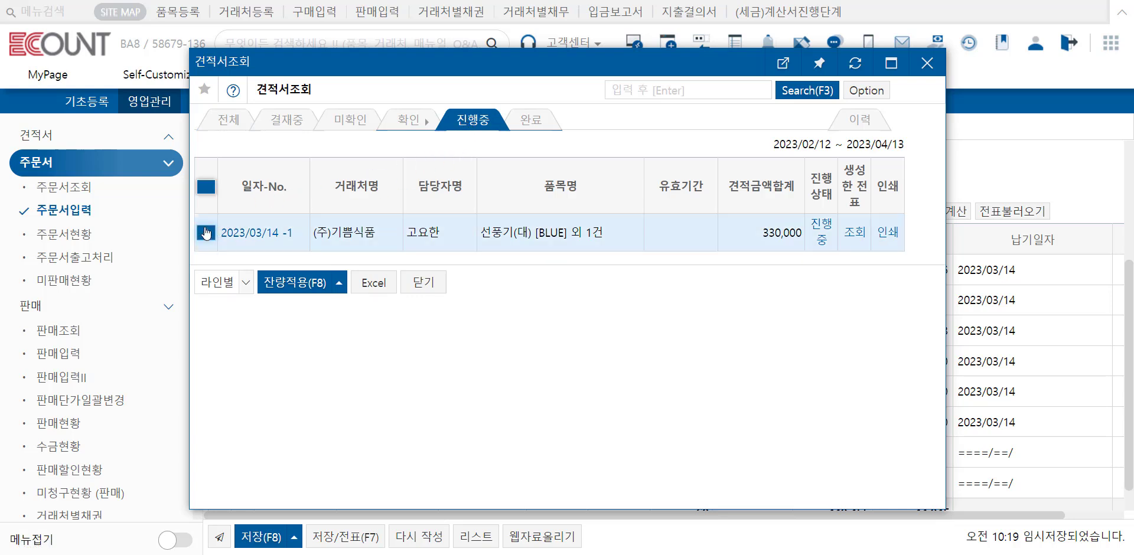
left_click(280, 283)
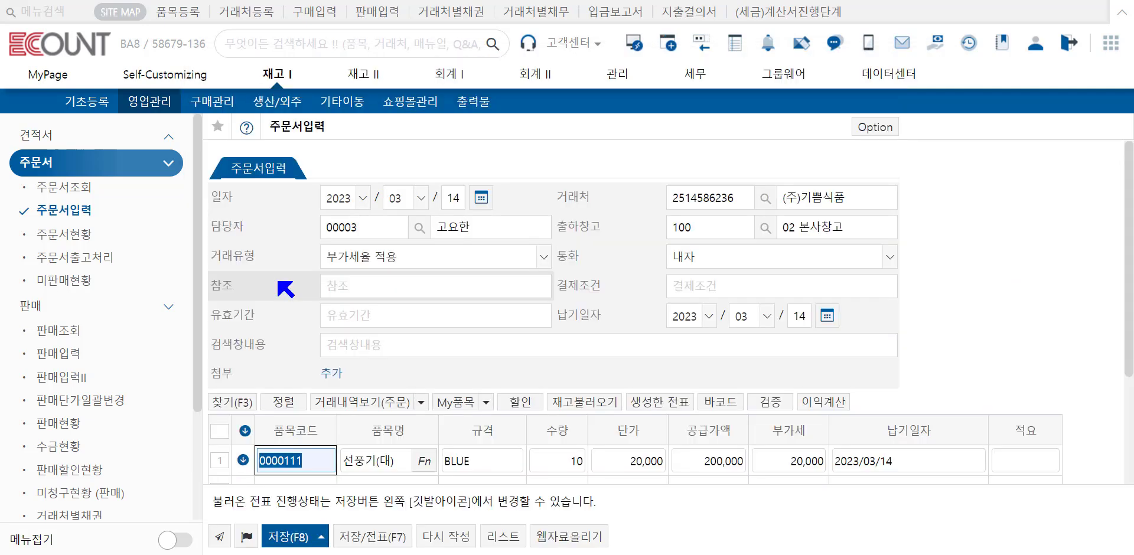
Step: Set the quantities of the 선풍기(대) and 손세정제(10개입) lines to 5 each and save the order
scroll(843, 395, "down", 1)
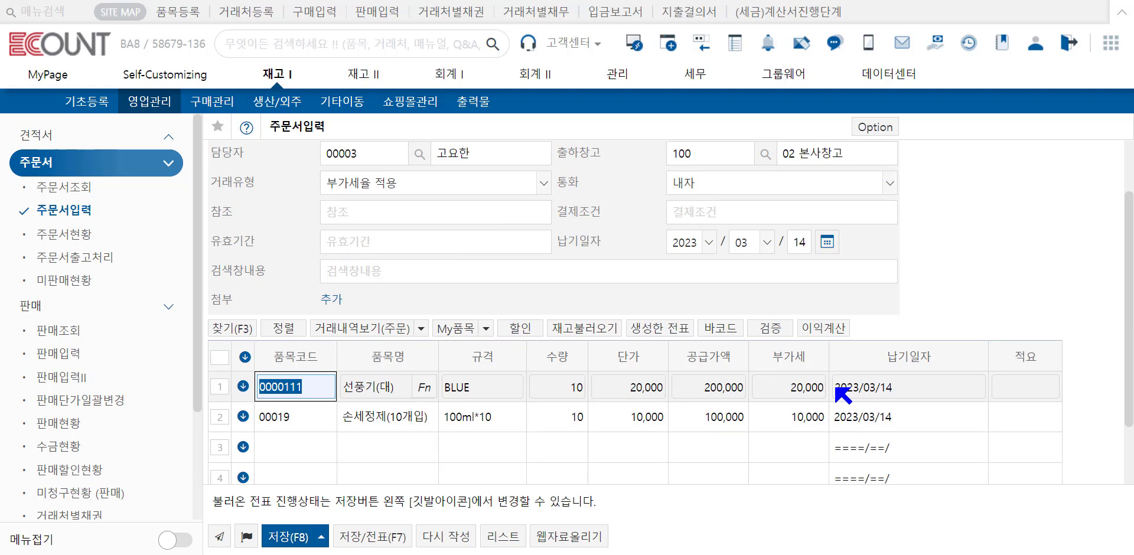
left_click(576, 390)
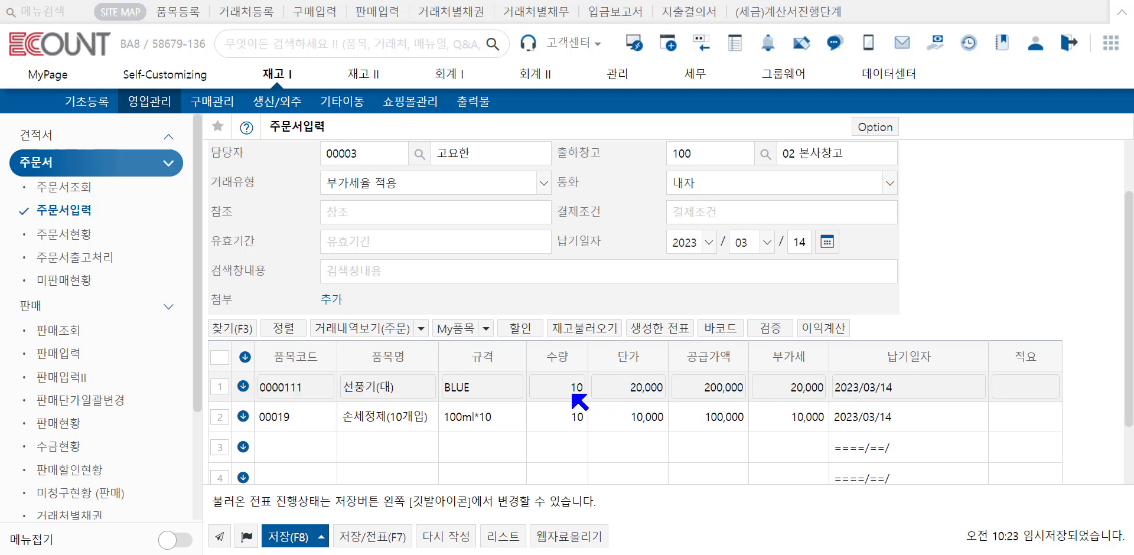
type("5")
left_click(575, 417)
type("5")
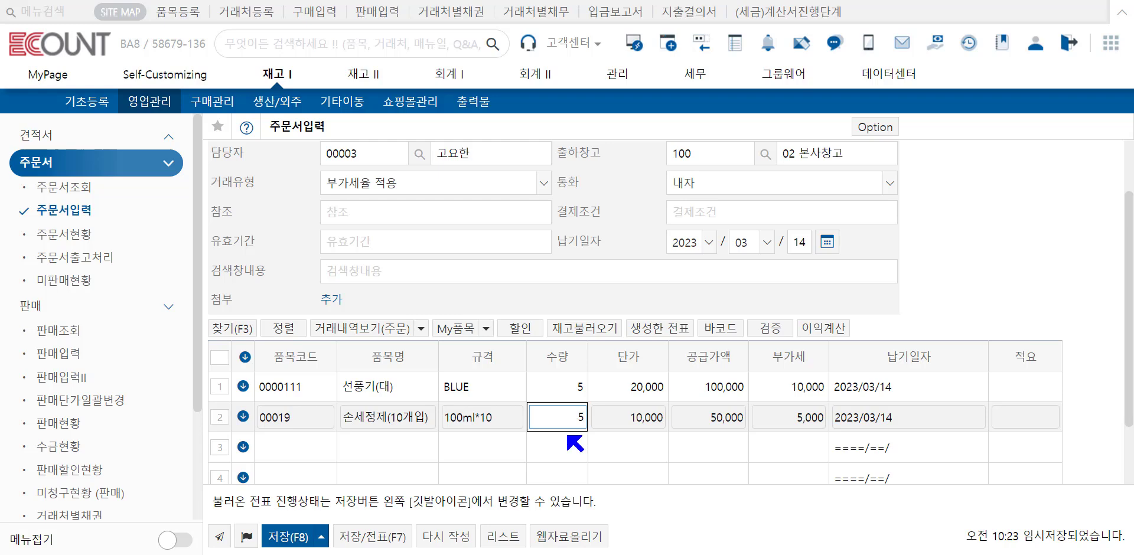
left_click(294, 539)
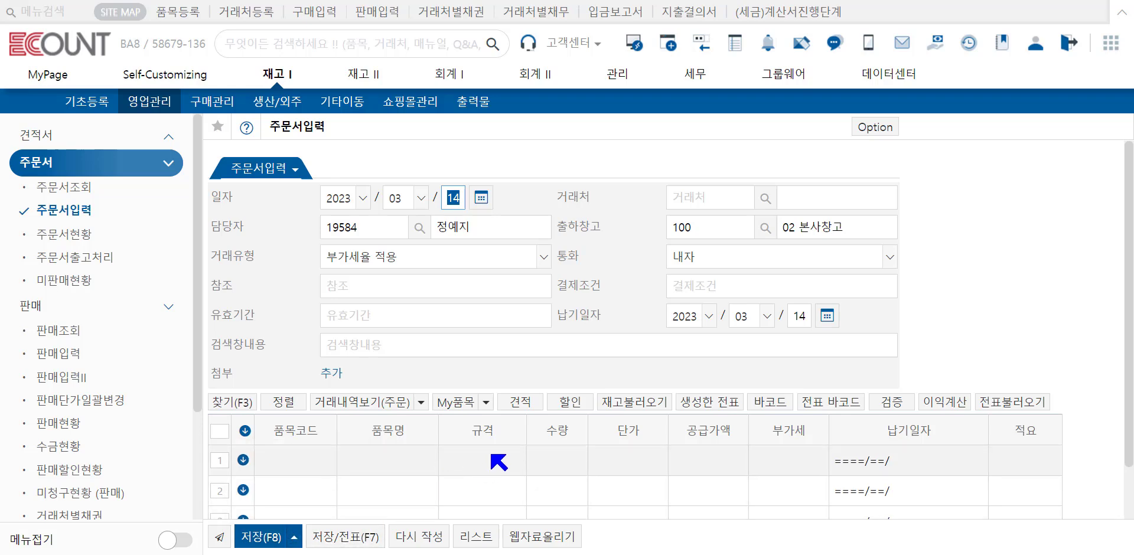
Step: Load the remaining quantities of the (주)기쁨식품 quotation 2023/03/14 -1 into a second new order using 잔량적용
left_click(524, 404)
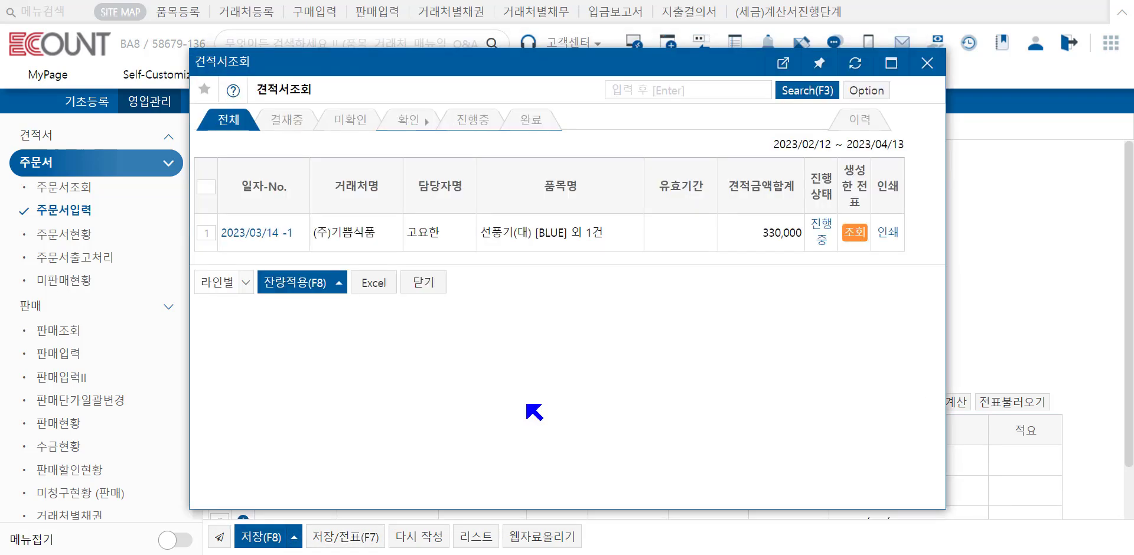
left_click(206, 234)
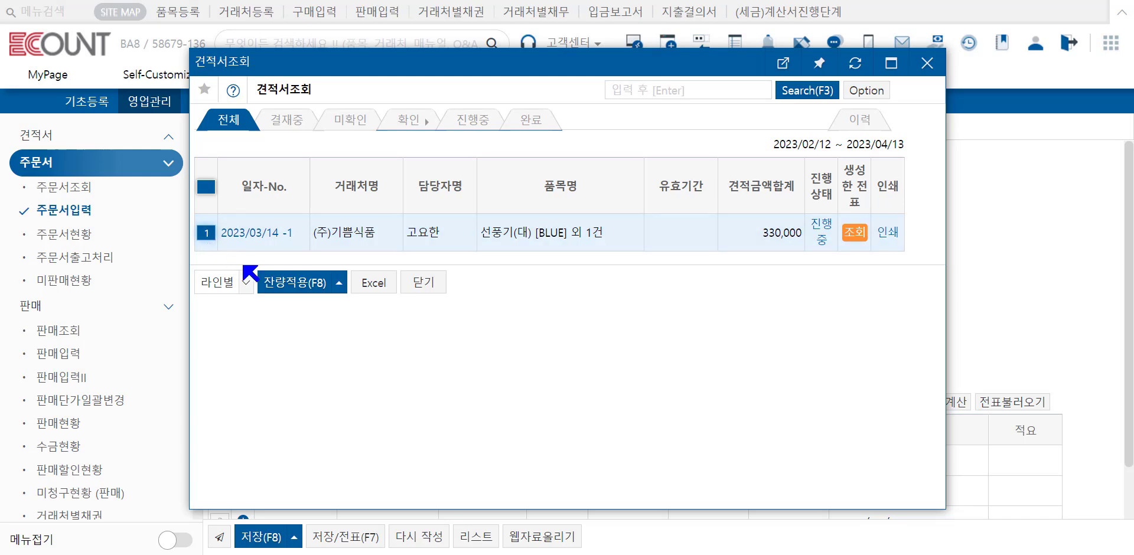
left_click(278, 284)
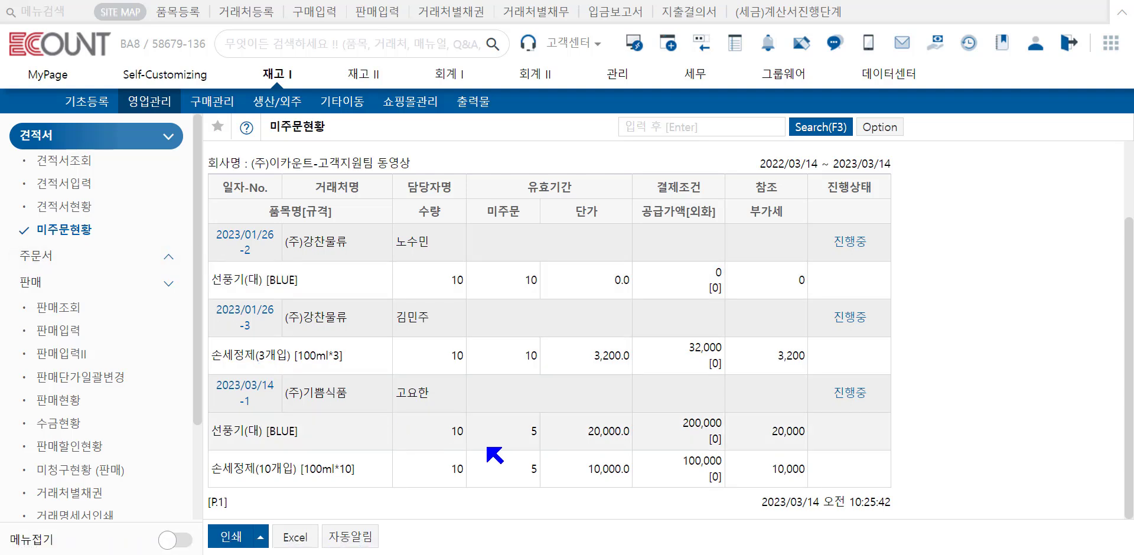
left_click(583, 440)
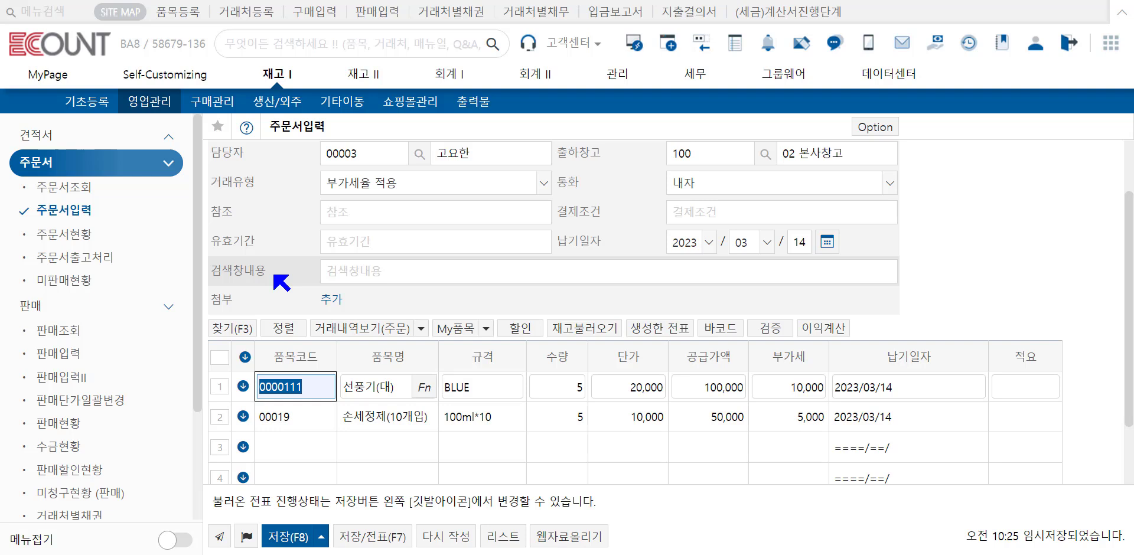
Step: Set the loaded quotation's 진행상태 to 변경 완료 and save the order
left_click(248, 537)
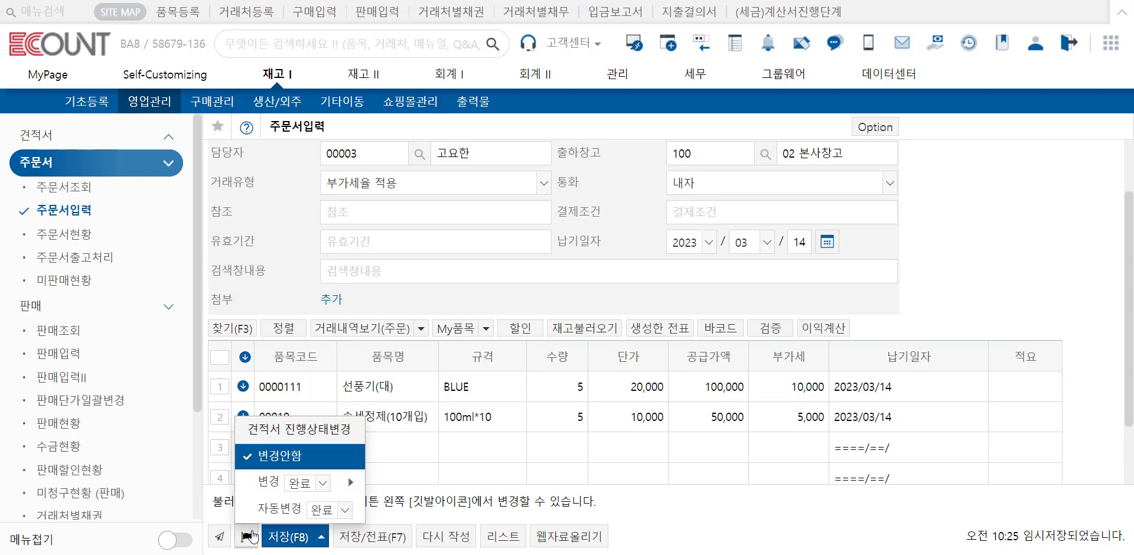
left_click(269, 486)
left_click(288, 536)
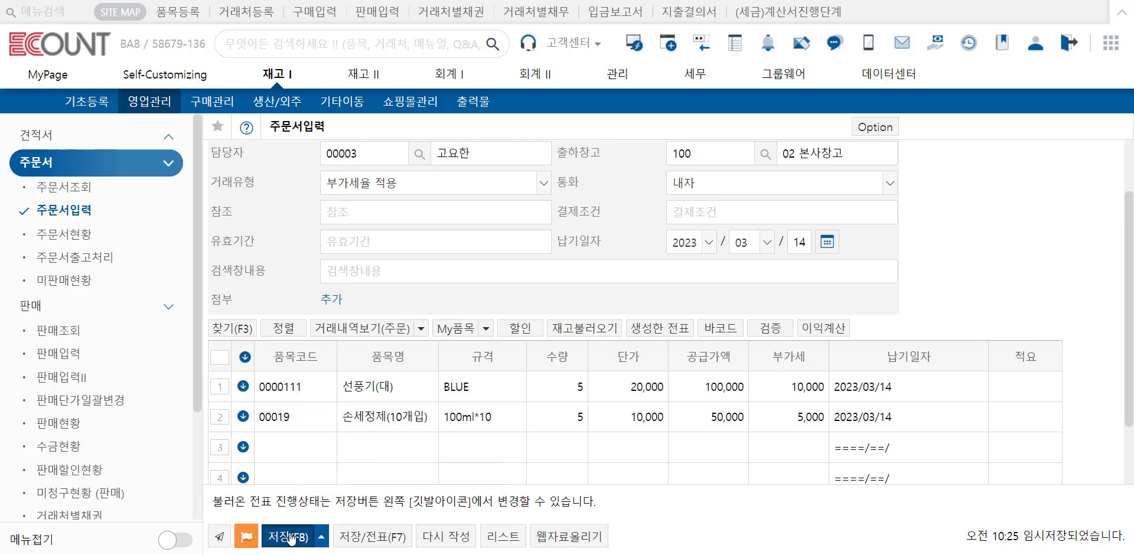
mouse_move(291, 539)
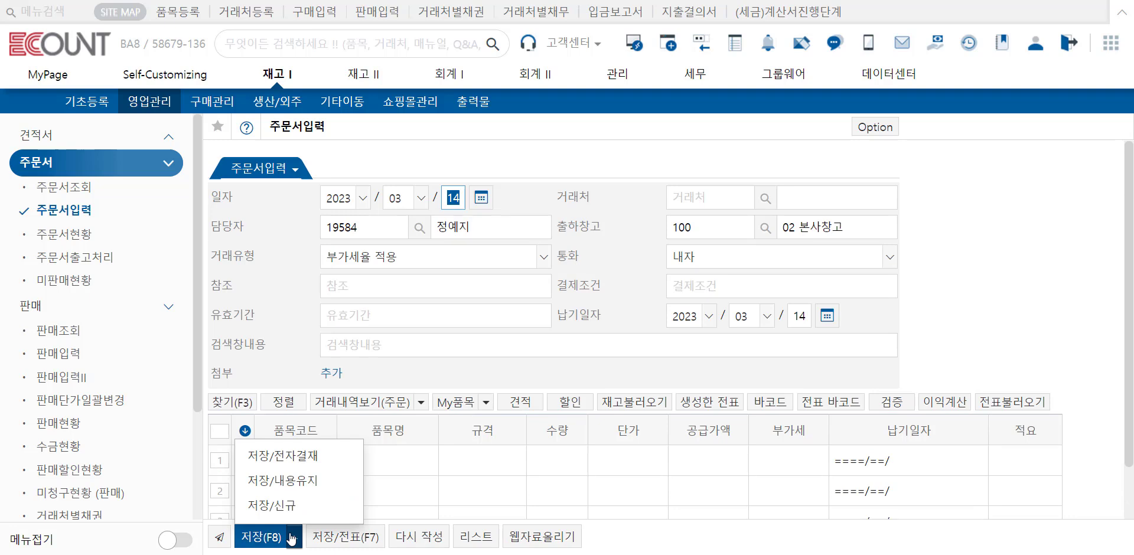
Step: Change the status of the 진행중 quotation 2023/01/26 -3 to 완료 in 견적서조회
left_click(71, 137)
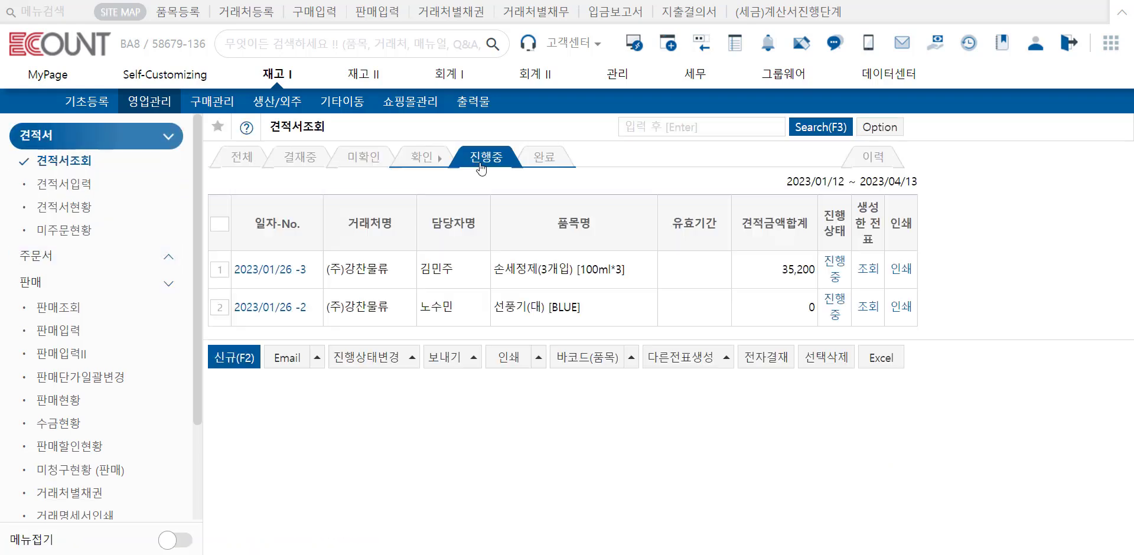
left_click(219, 270)
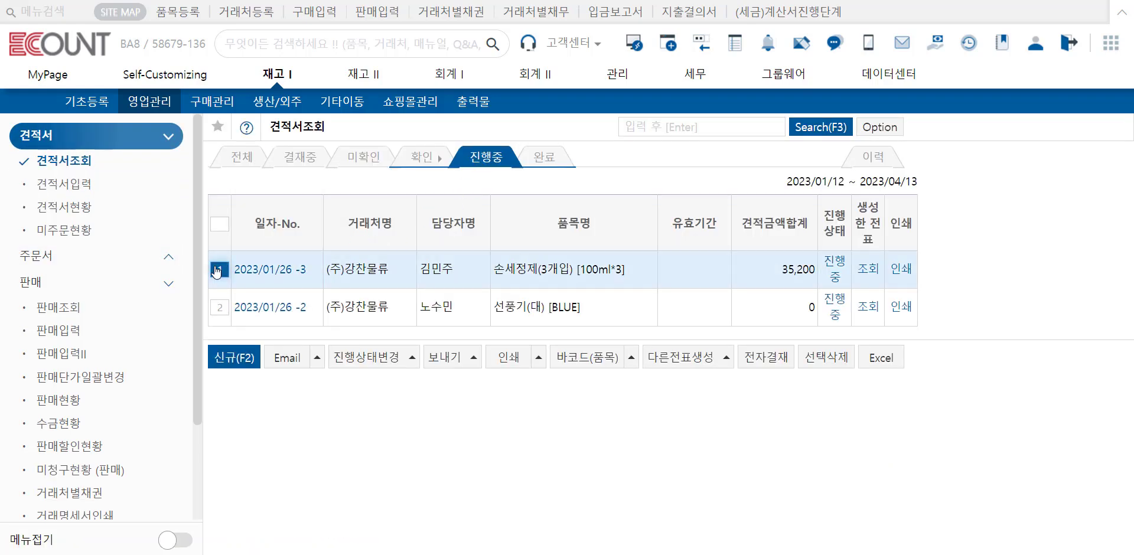
left_click(366, 361)
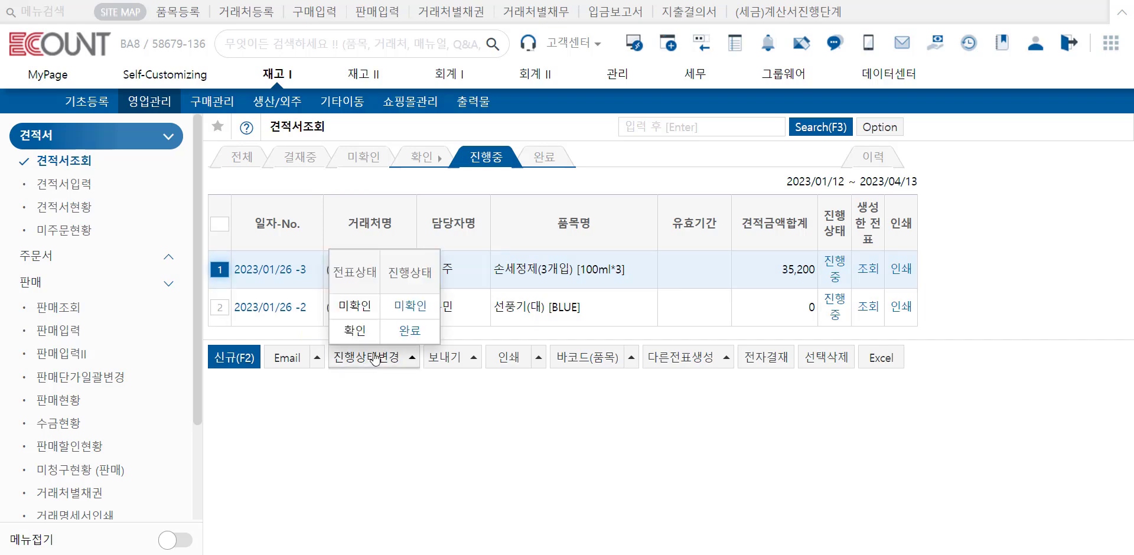
left_click(409, 330)
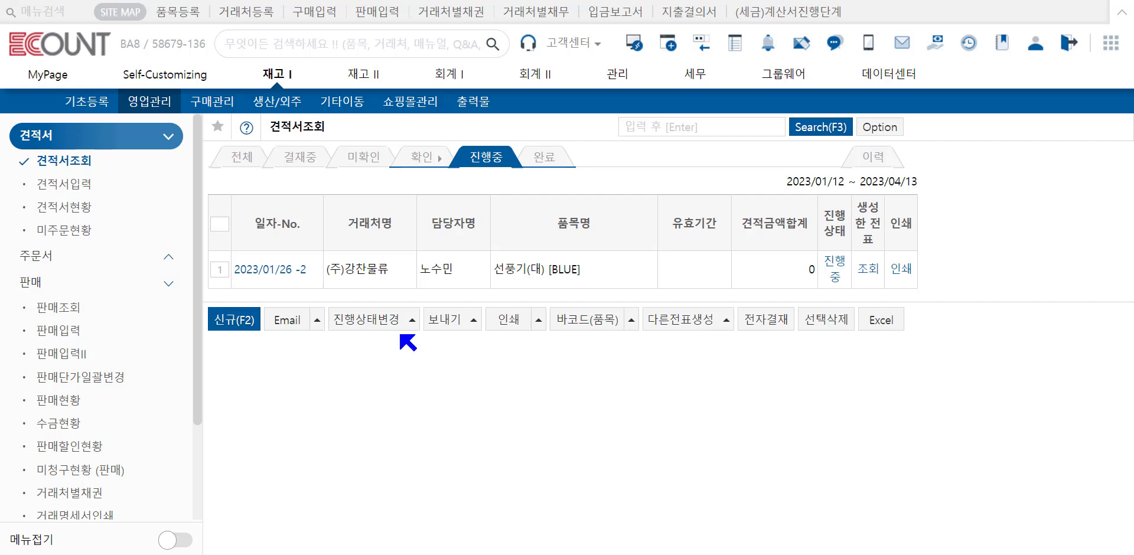
Step: Select both 진행중 orders, 2023/03/03 -2 and -1, in 주문서조회
left_click(108, 329)
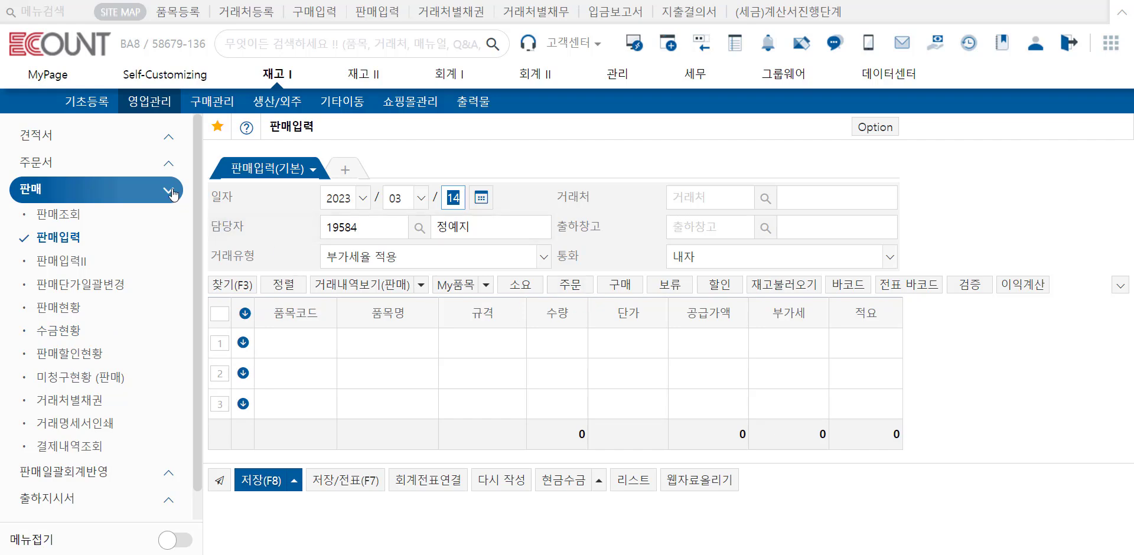
left_click(127, 163)
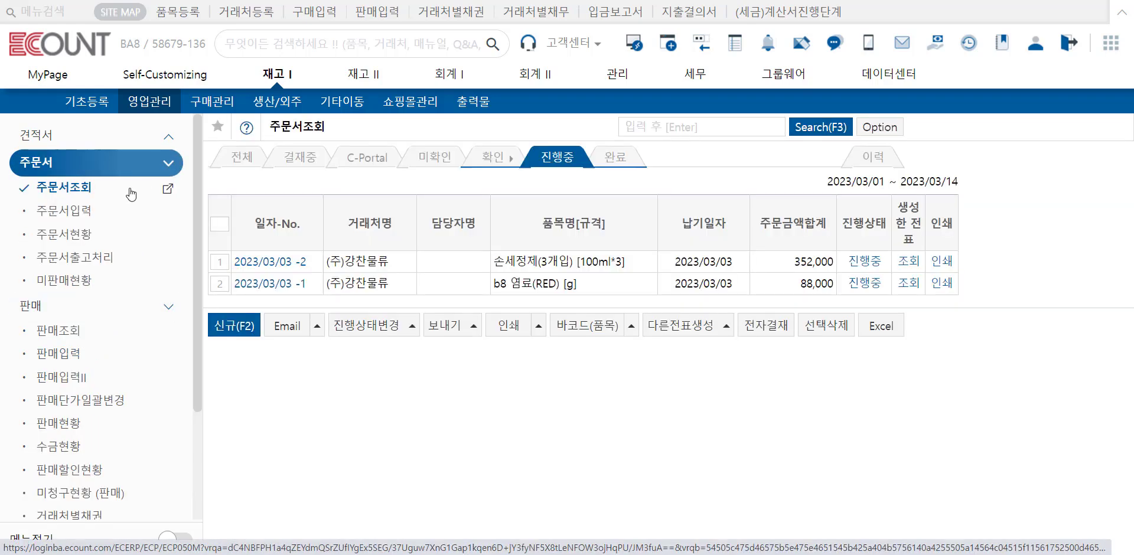
left_click(218, 229)
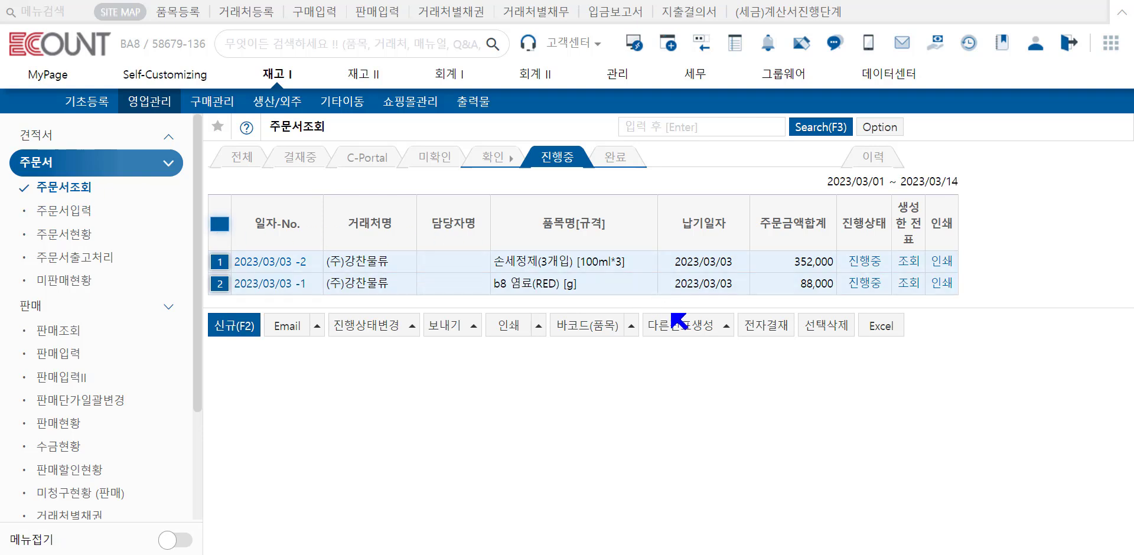
Step: Preview a single 판매전표 combining the selected orders with 1장라인별 and close it unsaved
left_click(681, 329)
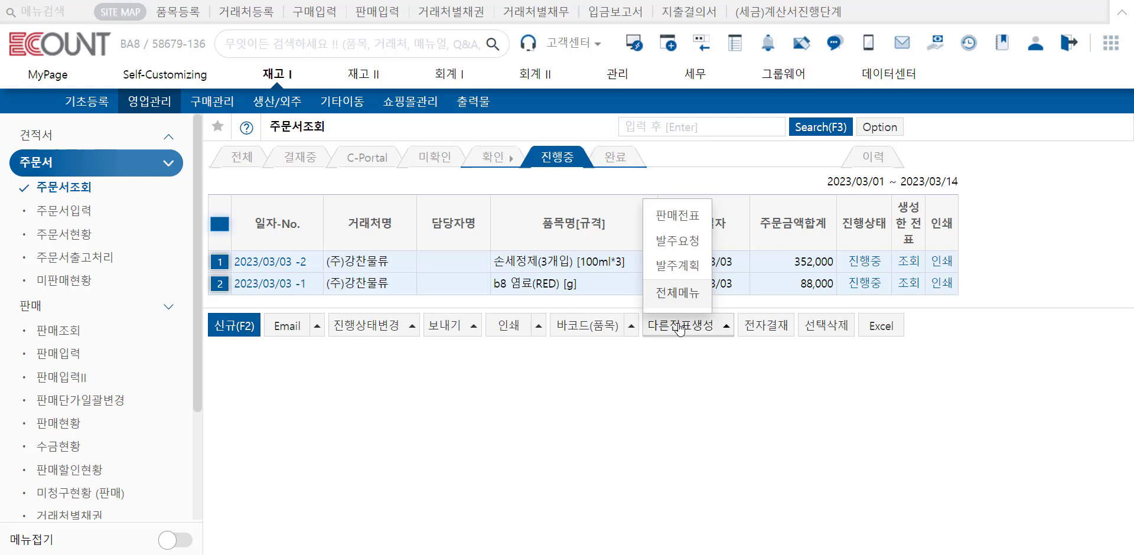
mouse_move(690, 223)
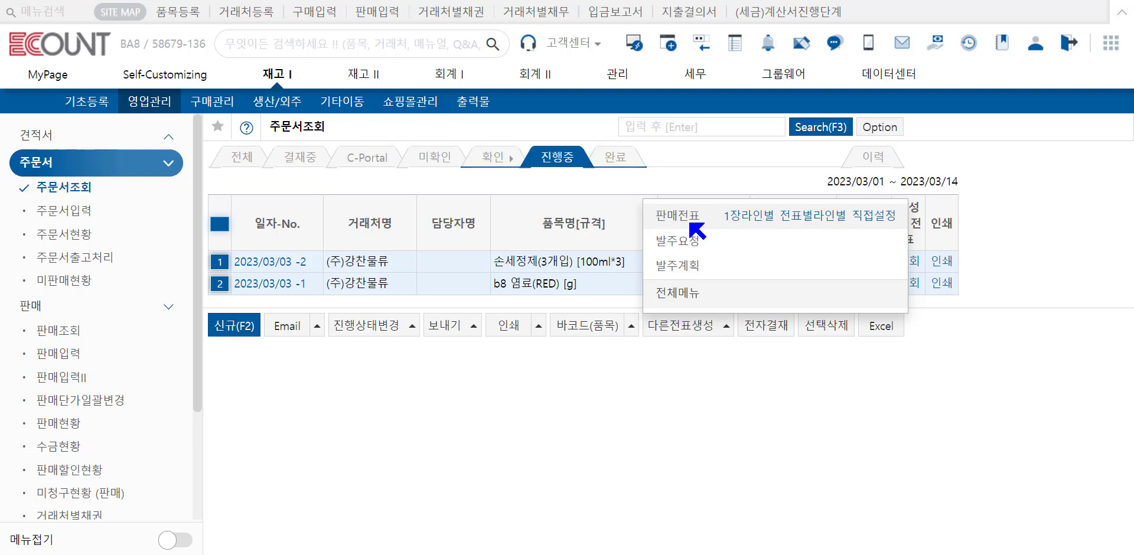
left_click(735, 216)
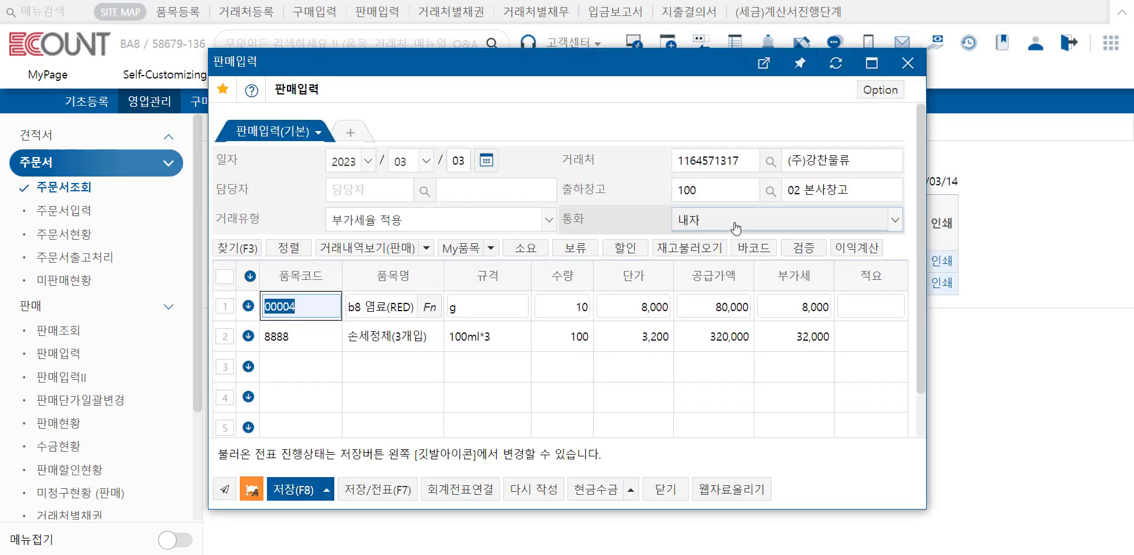
left_click(908, 63)
Step: Try the 전표별라인별 판매전표 generation for the selected orders with 출하창고 set to 직접입력, leaving it unsaved
left_click(725, 325)
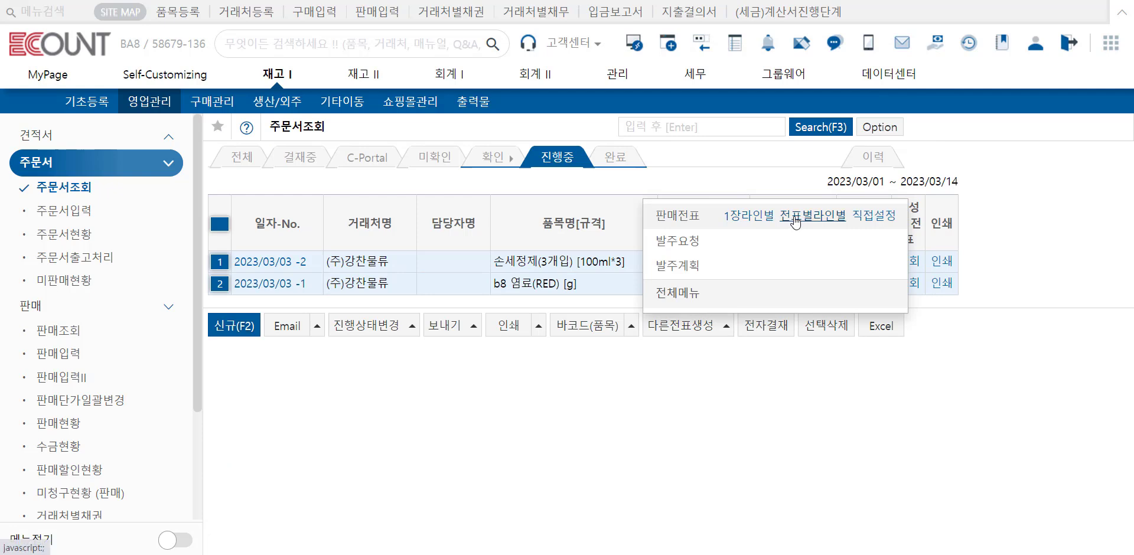
left_click(794, 219)
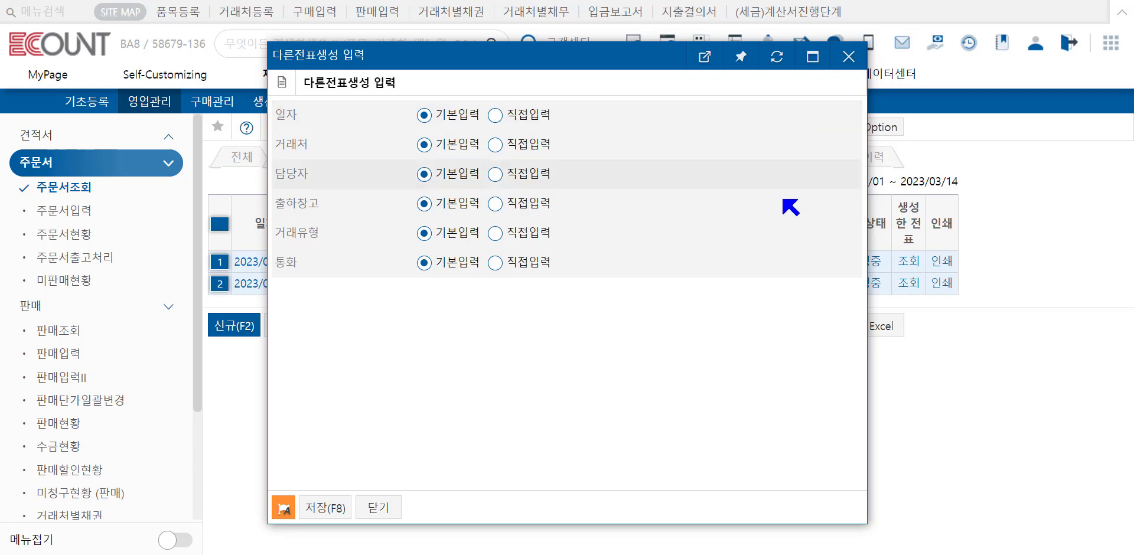
left_click(496, 205)
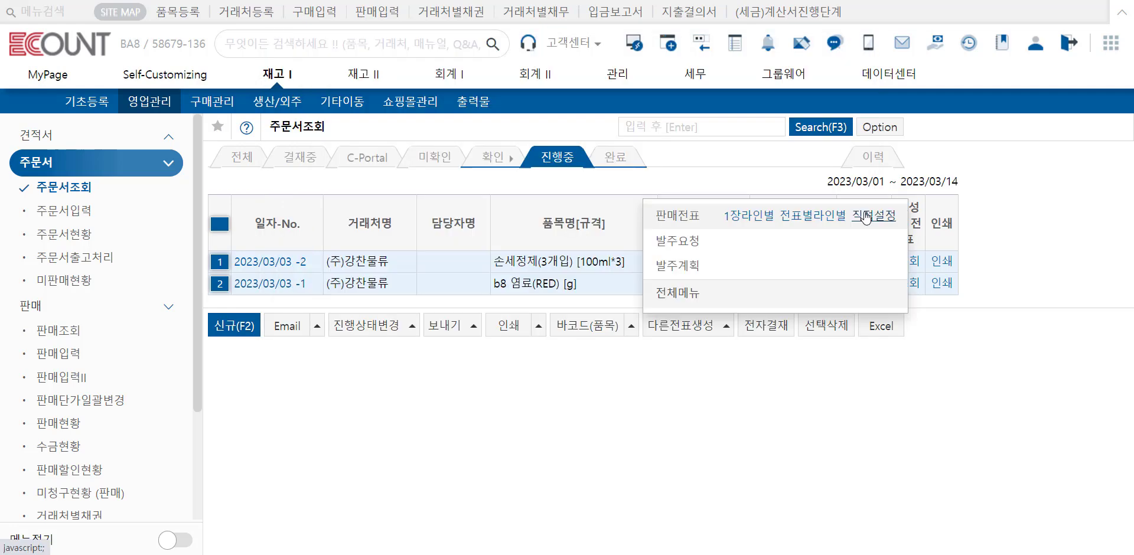
Step: Generate and save the 판매전표 for the selected orders through 직접설정, using 집계 by 거래처 and 라인별 grouping
left_click(865, 216)
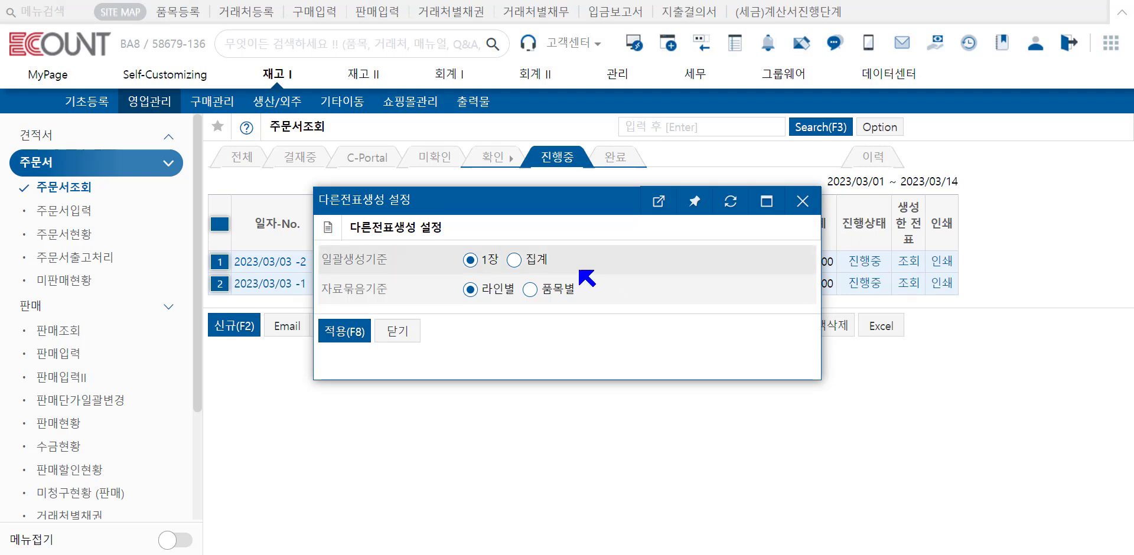
left_click(540, 261)
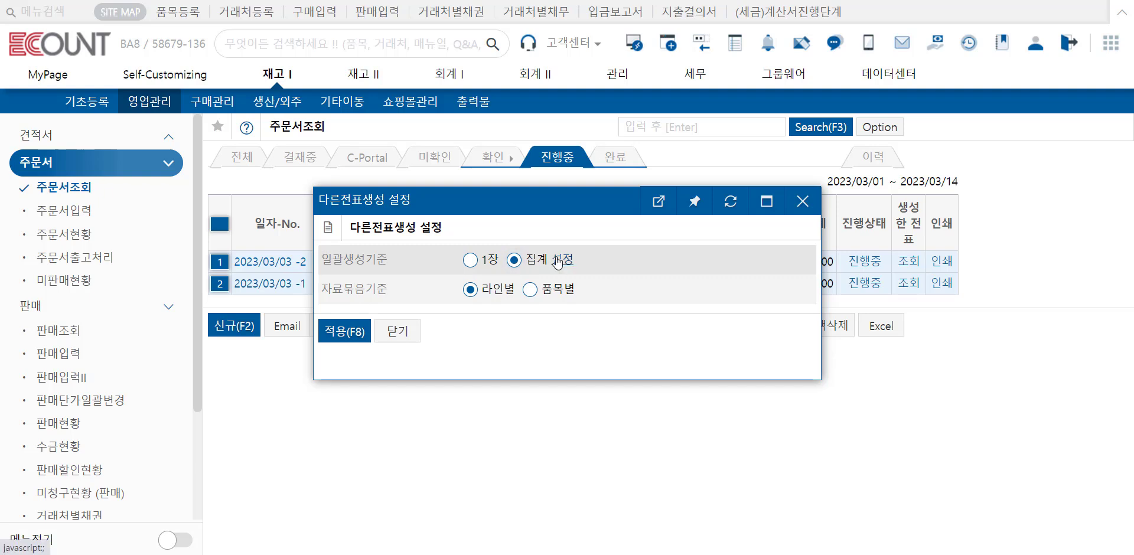
left_click(562, 260)
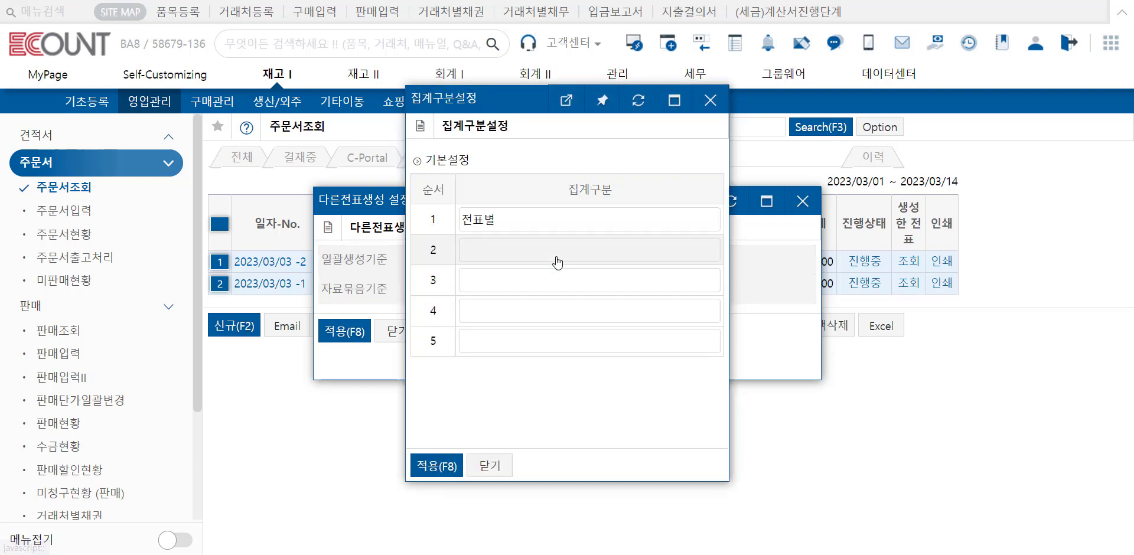
left_click(448, 465)
left_click(335, 334)
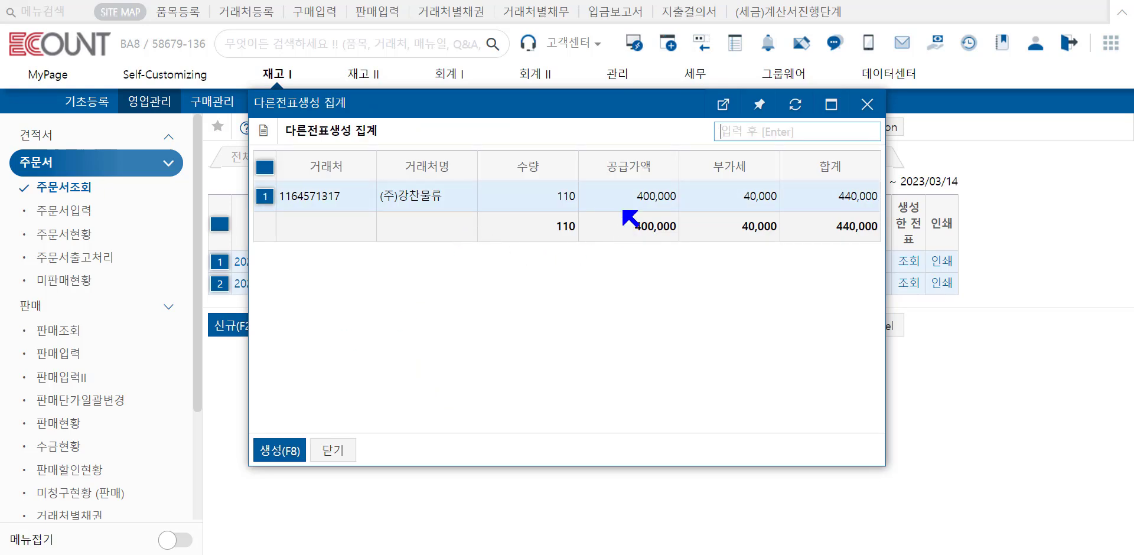
left_click(278, 450)
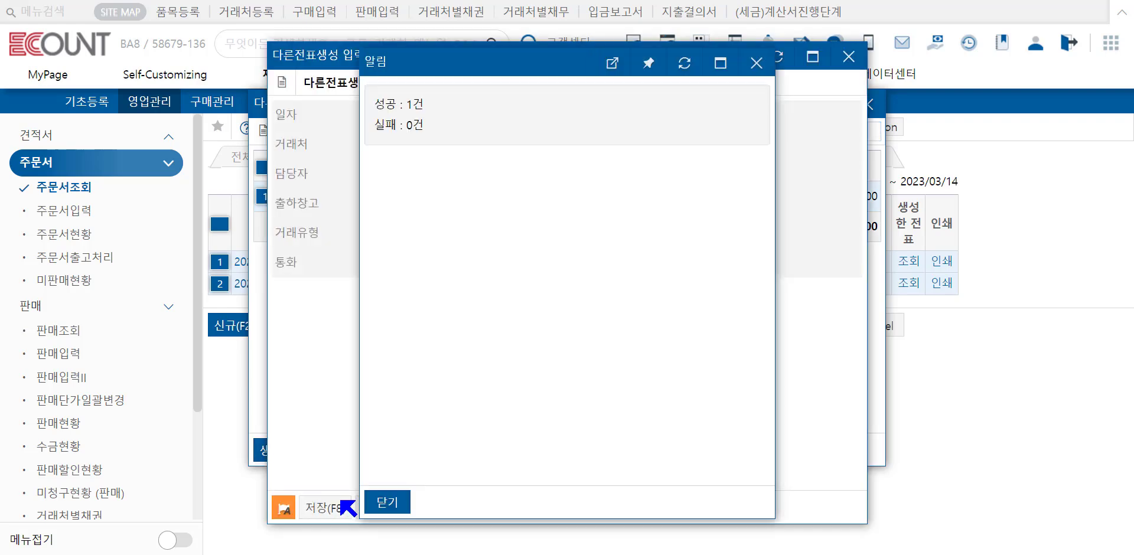
left_click(386, 504)
Step: Check the 생성한 전표 of the 완료 order 2023/03/03 -1
left_click(617, 158)
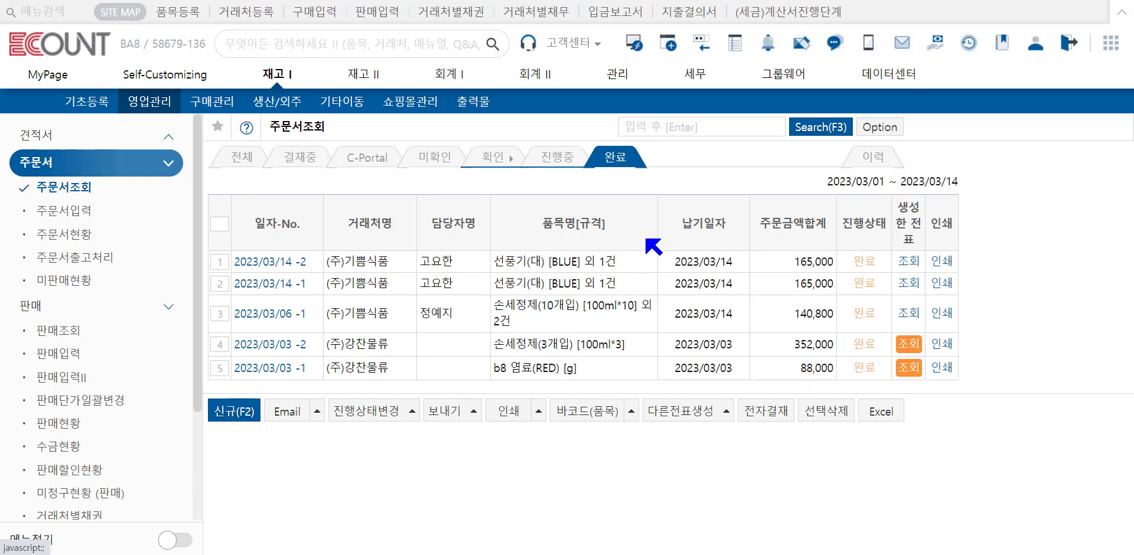
left_click(907, 368)
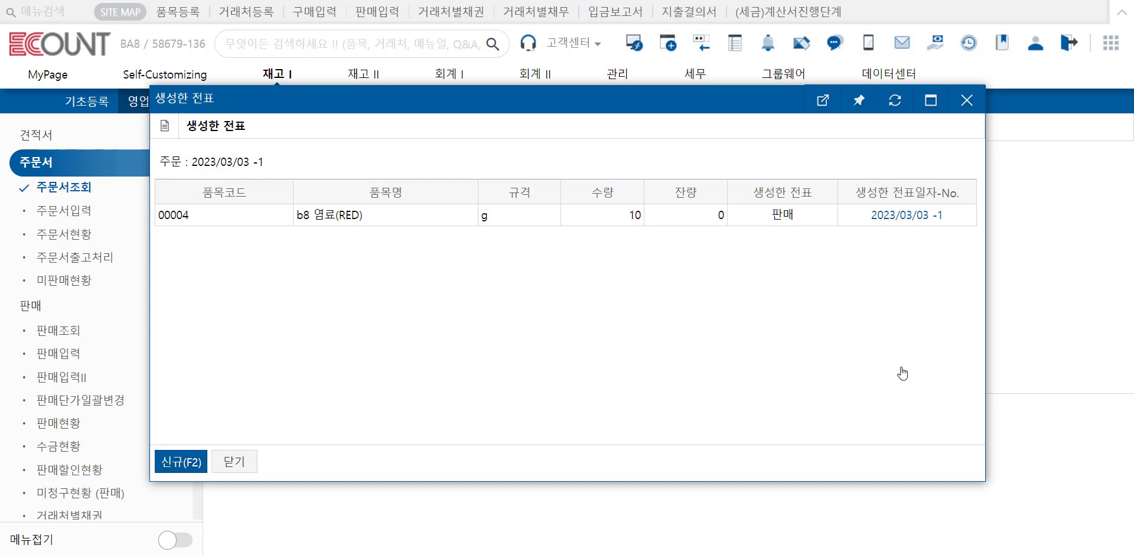
key("Escape")
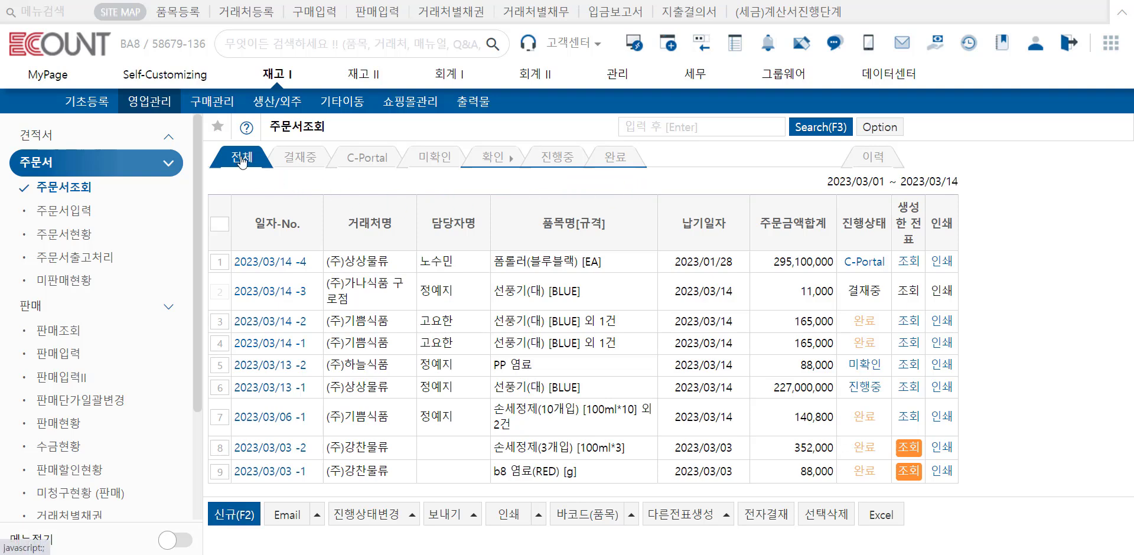
Step: Review the 결재중 order 2023/03/14 -3 and close it without changes
left_click(306, 161)
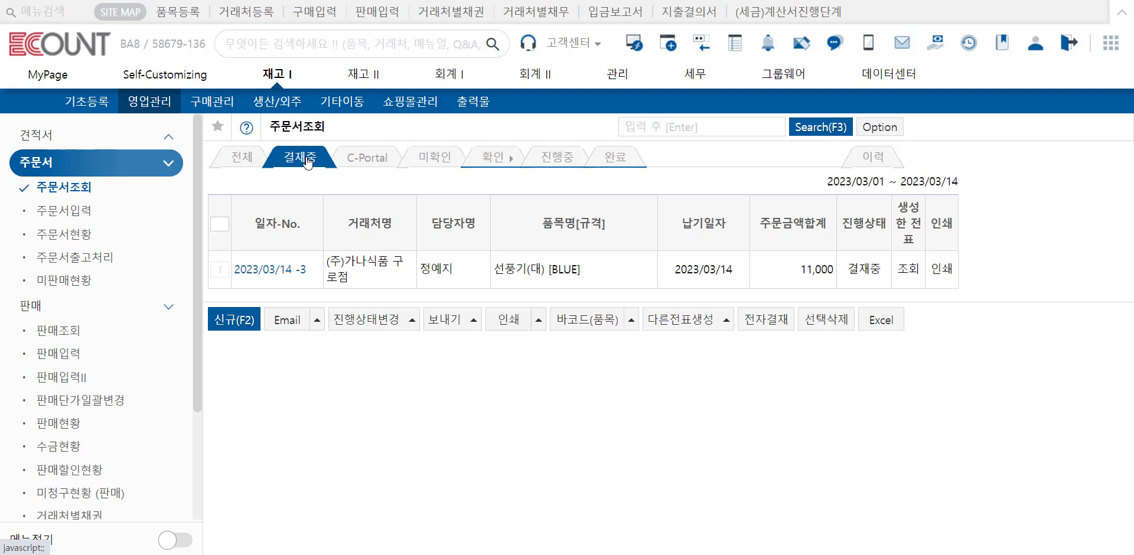
left_click(286, 270)
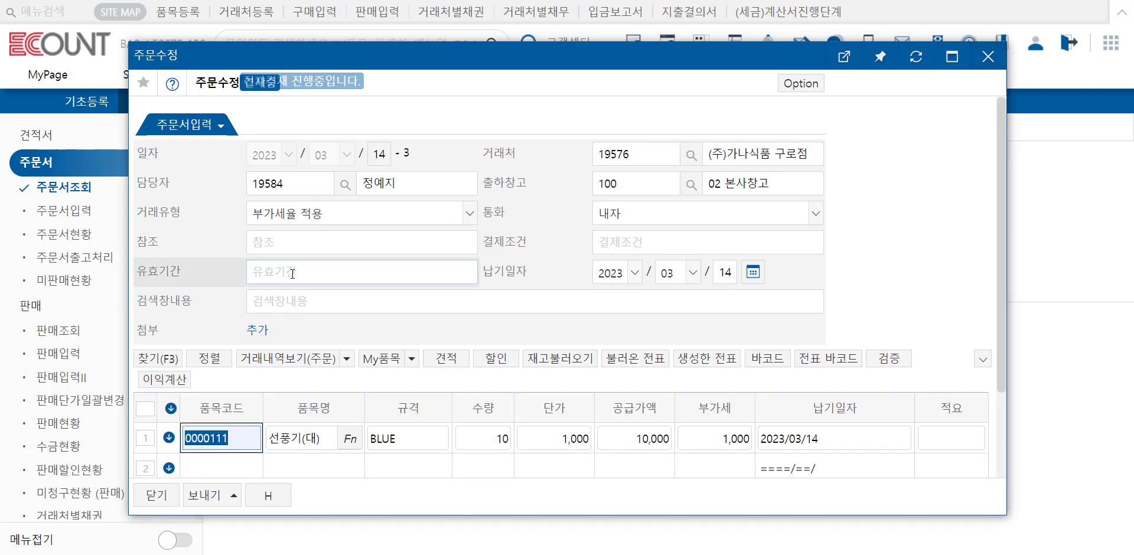
left_click(987, 57)
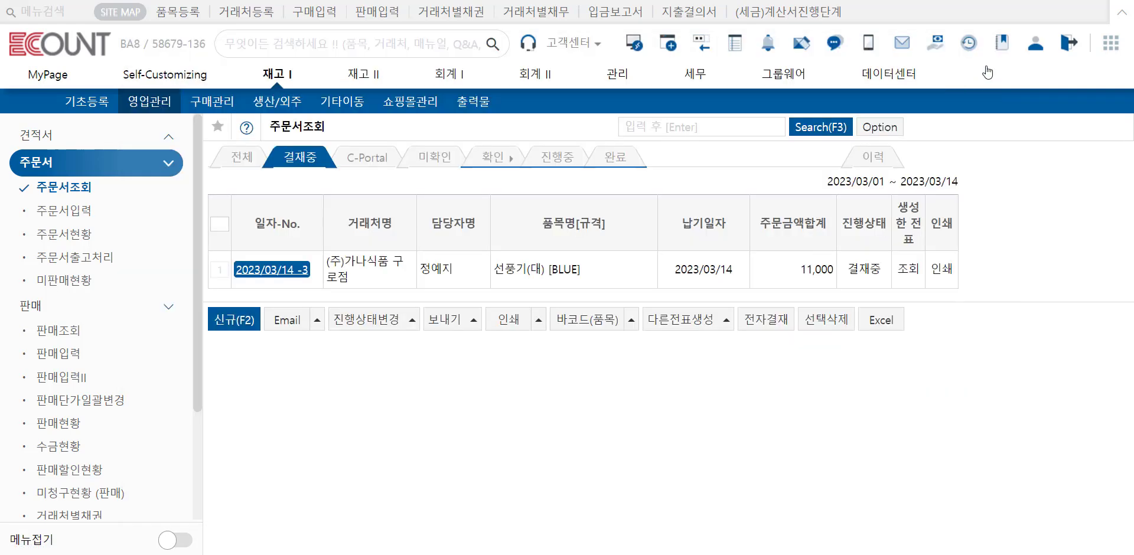
Step: Change the C-Portal order 2023/03/14 -4 to 진행중, entering code 100 in the confirmation form, and list the 진행중 orders
left_click(378, 160)
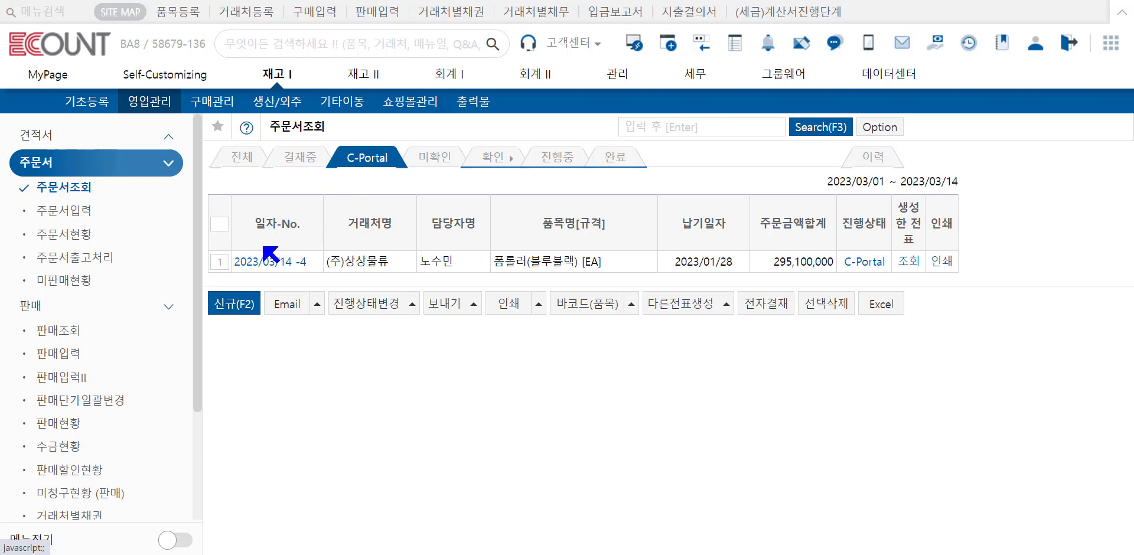
left_click(219, 262)
left_click(365, 308)
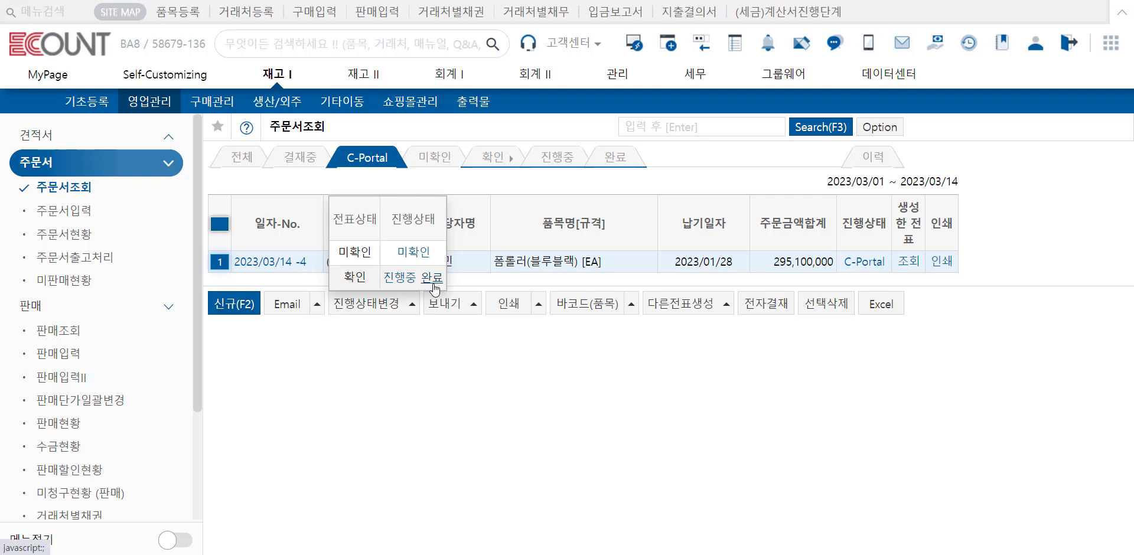
left_click(402, 288)
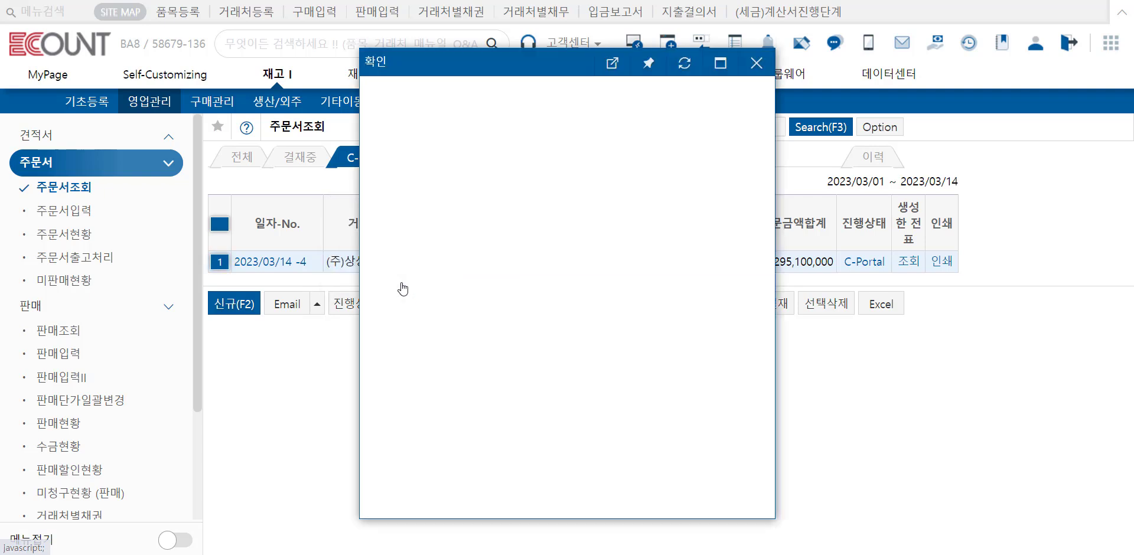
left_click(623, 183)
type("100")
key("F8")
left_click(554, 159)
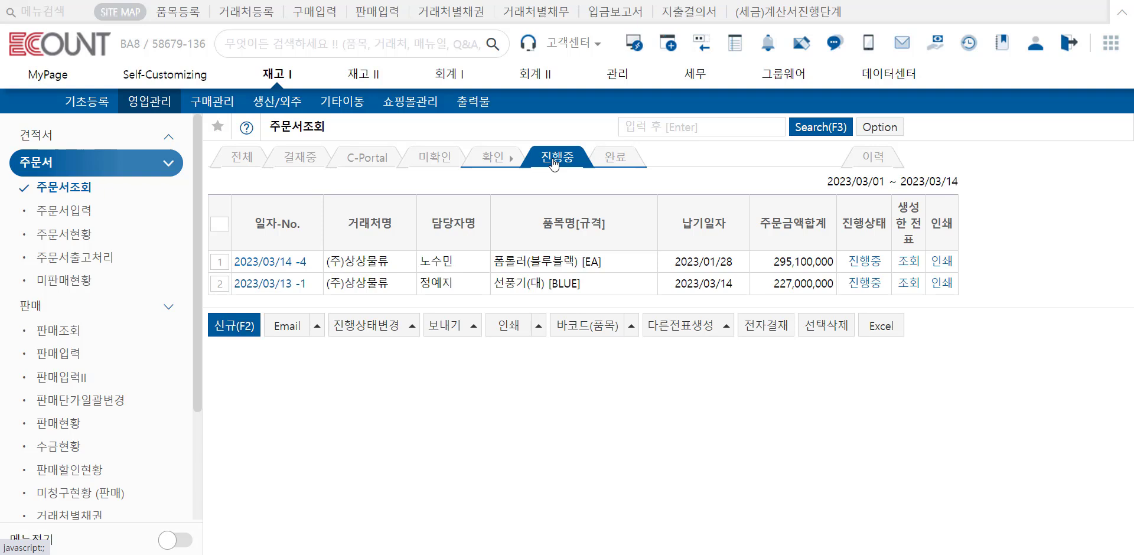
Step: Change the 미확인 order 2023/03/13 -2 to 진행중, and view the 진행중 and 완료 order lists
left_click(451, 164)
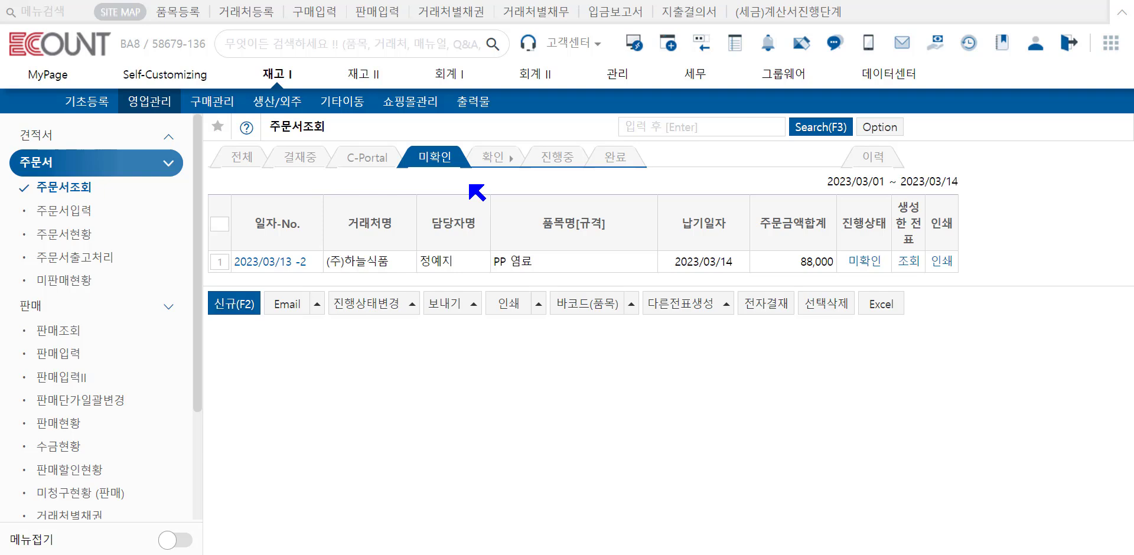
left_click(220, 261)
left_click(370, 304)
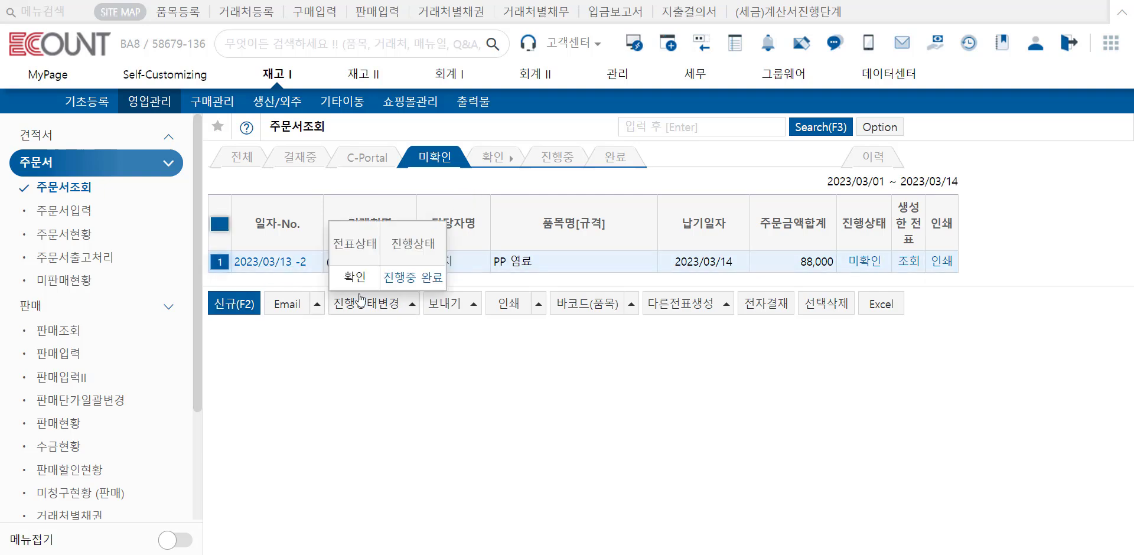
left_click(397, 277)
left_click(554, 172)
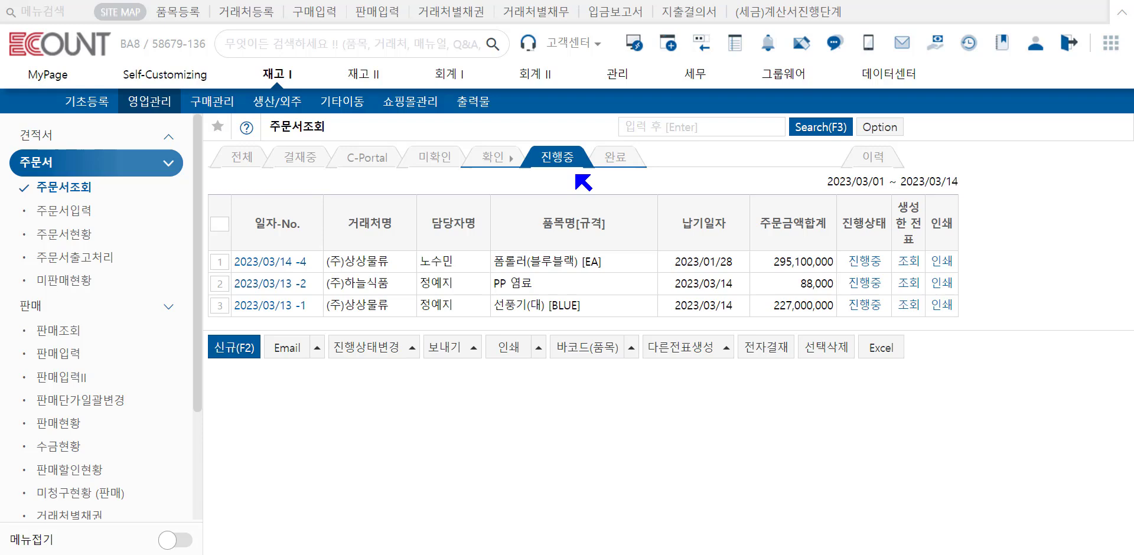
left_click(617, 162)
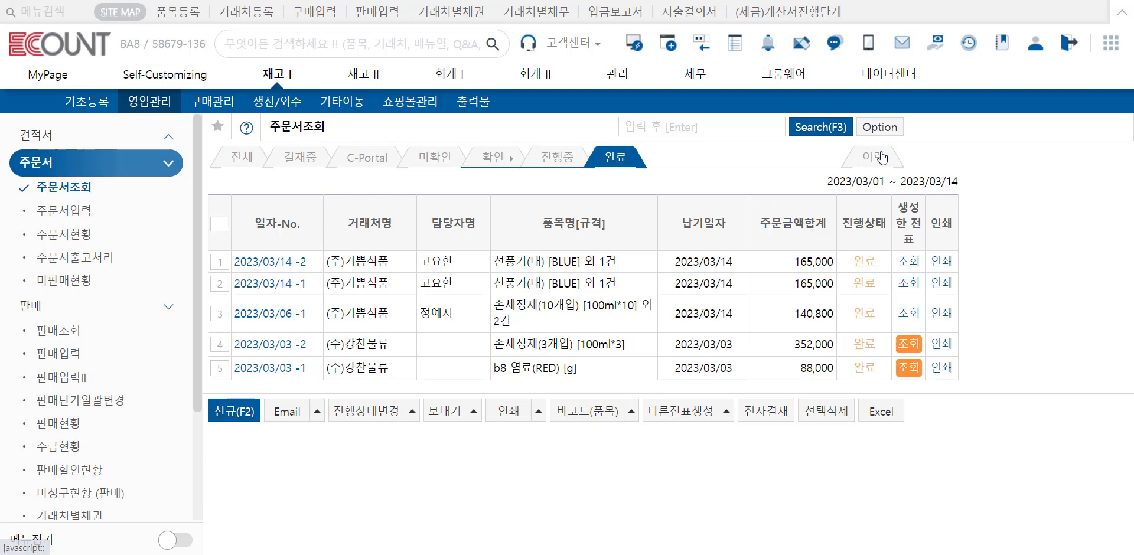
Step: Open the order list's 리스트탭설정 and set the 전표상태 표시순서 of 결재중 to 0
left_click(879, 126)
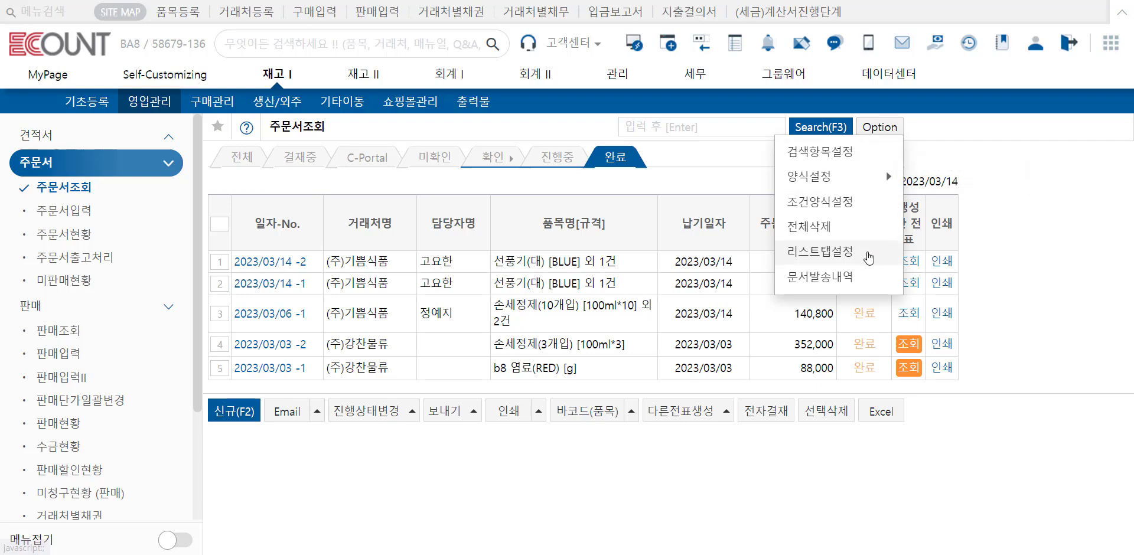
left_click(869, 253)
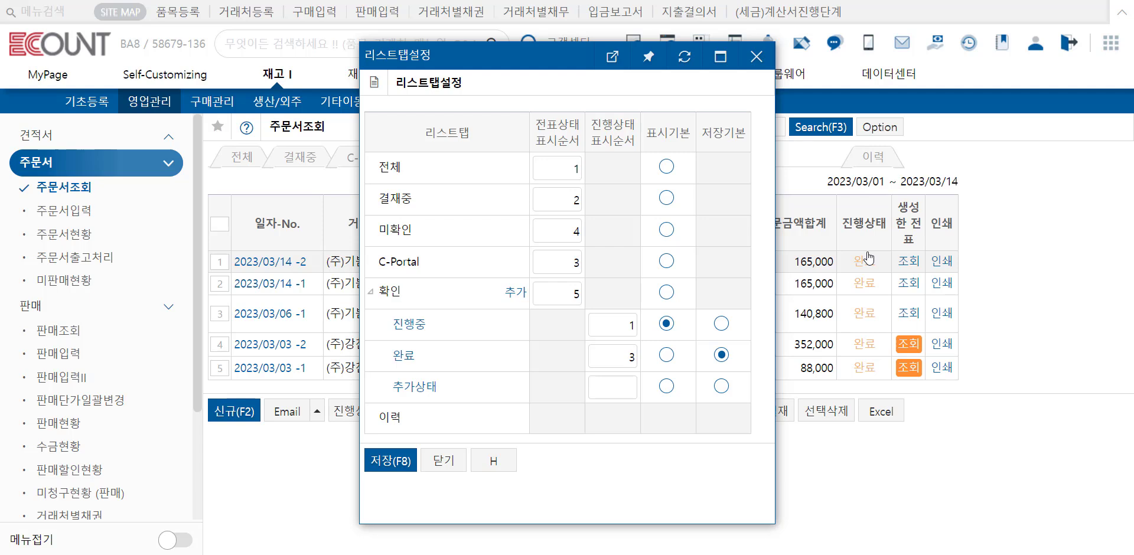
left_click(551, 207)
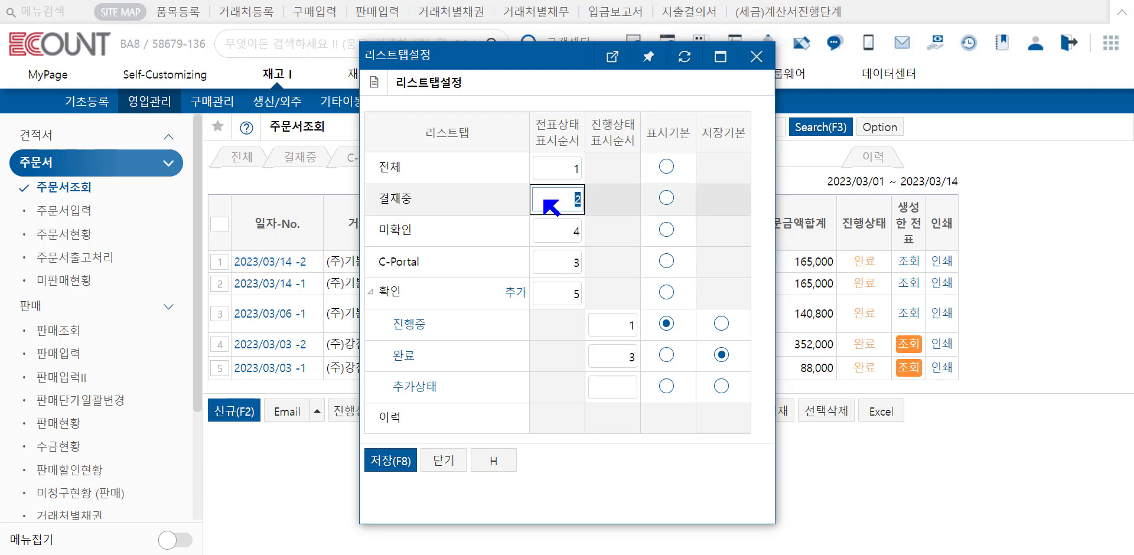
type("0")
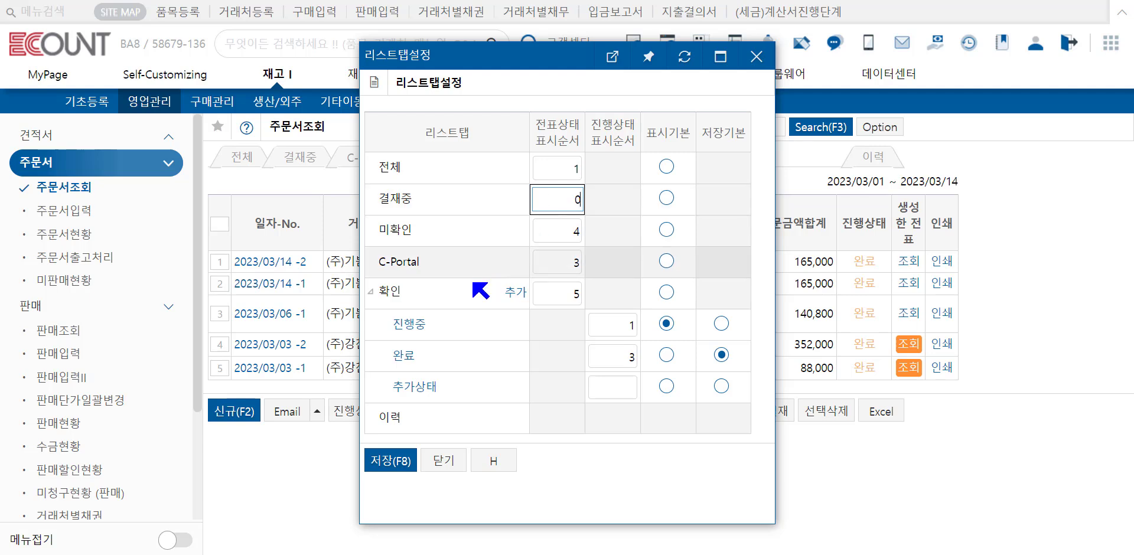
Step: Add a 진행상태 under 확인 with code 03 and name 출고완료, and save the tab settings with 완료 as 표시기본
left_click(514, 293)
type("03")
key("Tab")
type("출고완료")
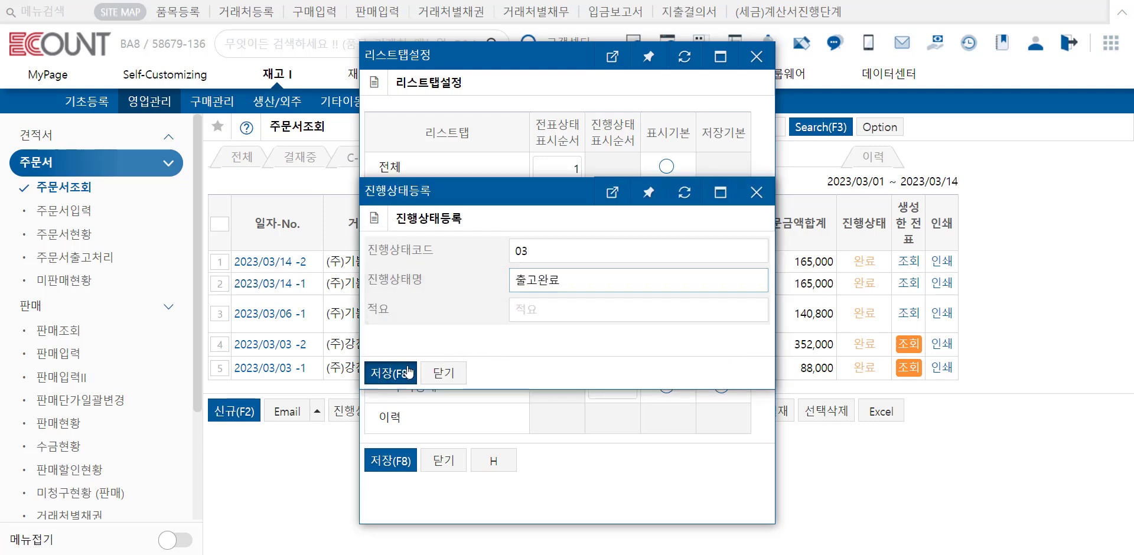
left_click(390, 373)
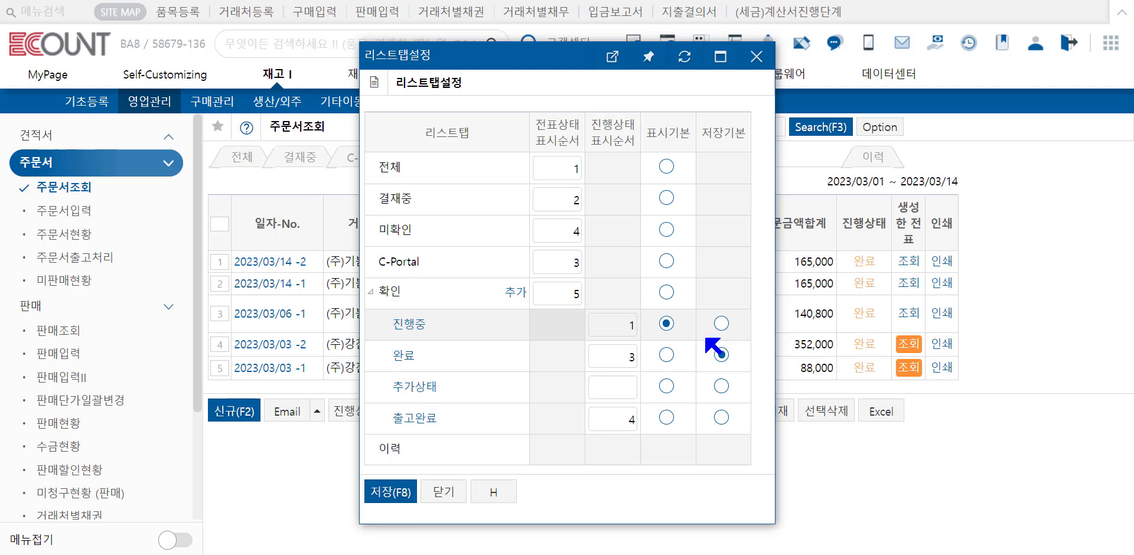
left_click(667, 354)
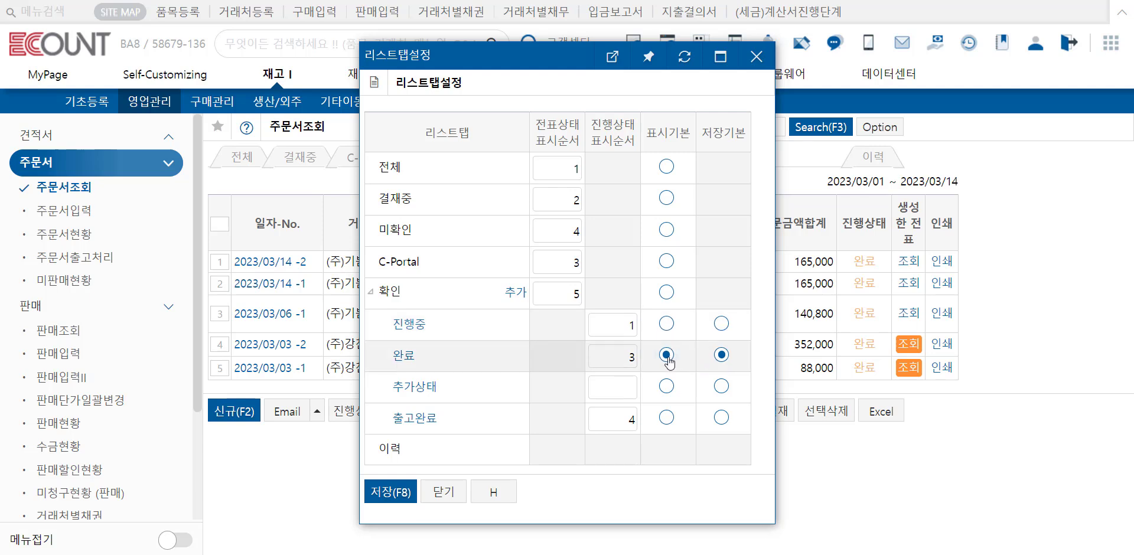
left_click(387, 492)
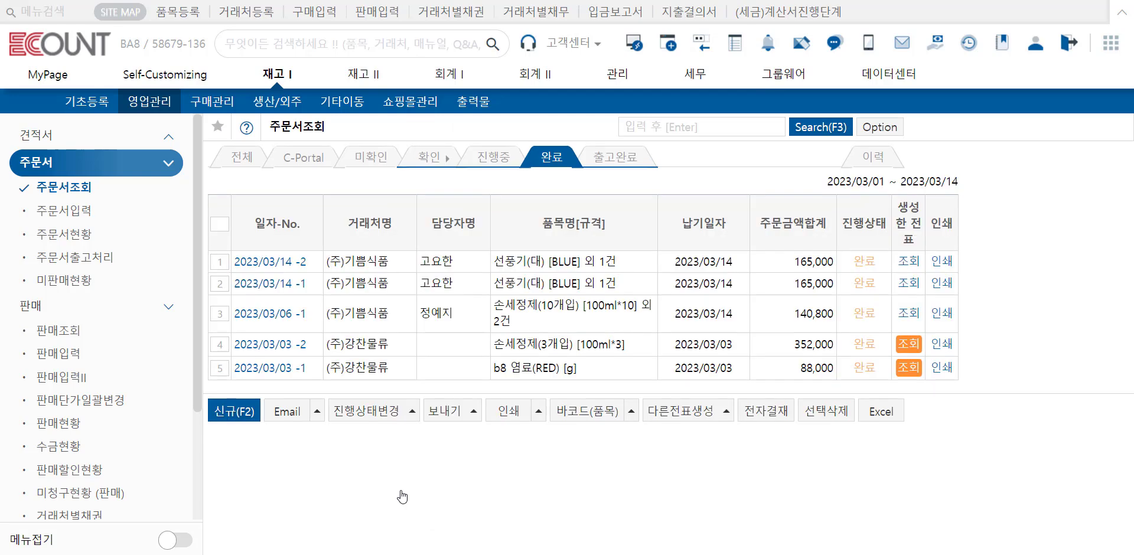
Step: Review the 주문서 이력, and view the 전체 order list with its search conditions
left_click(872, 159)
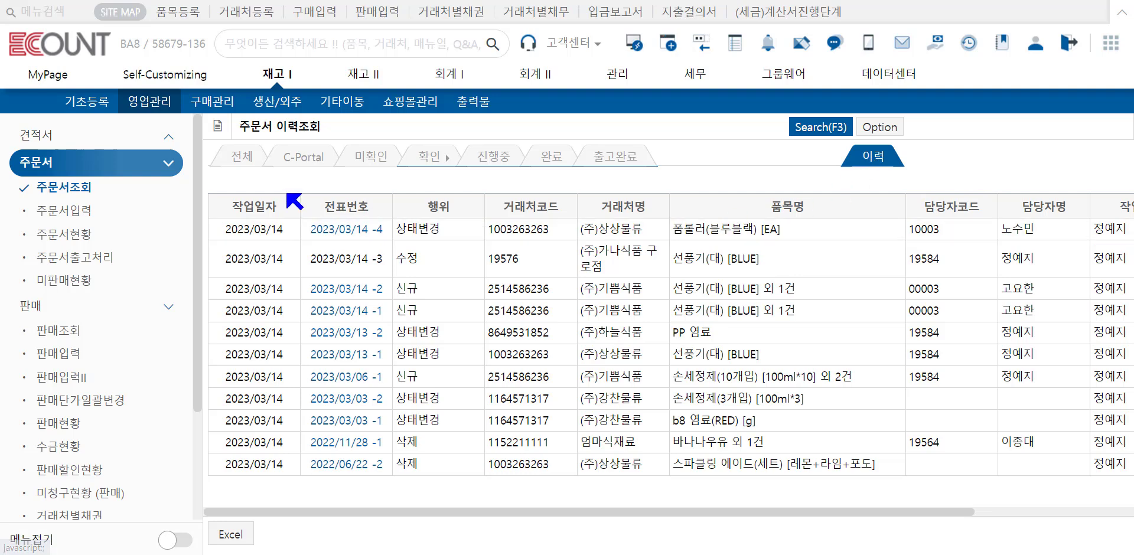
left_click(243, 159)
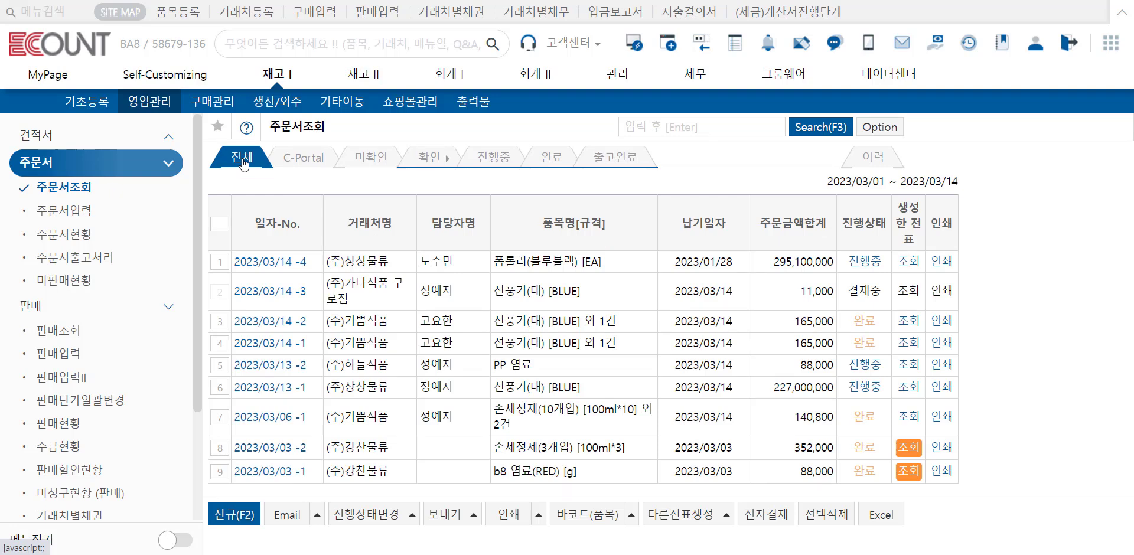
left_click(814, 130)
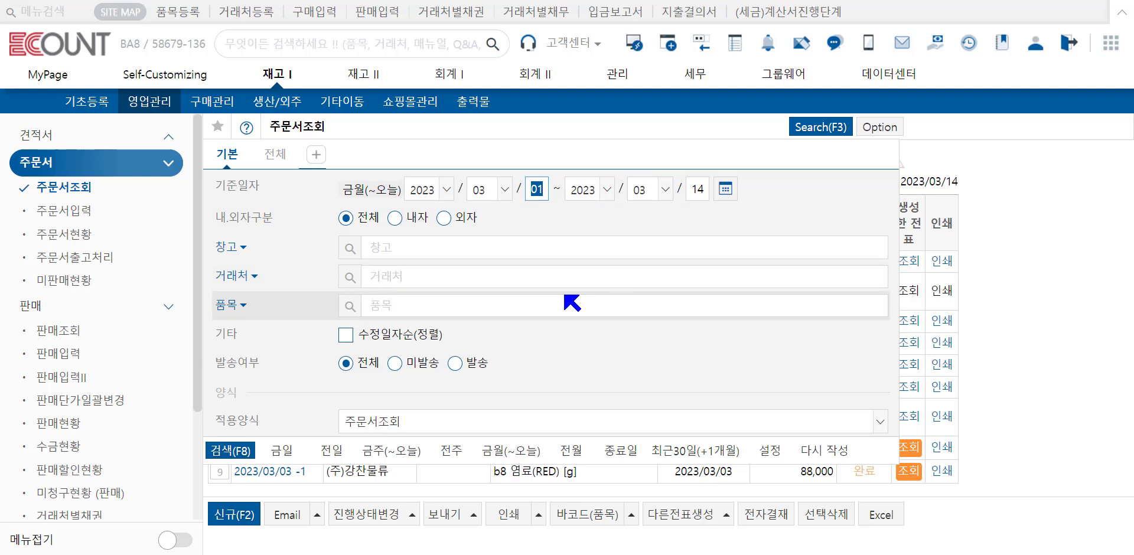
left_click(417, 276)
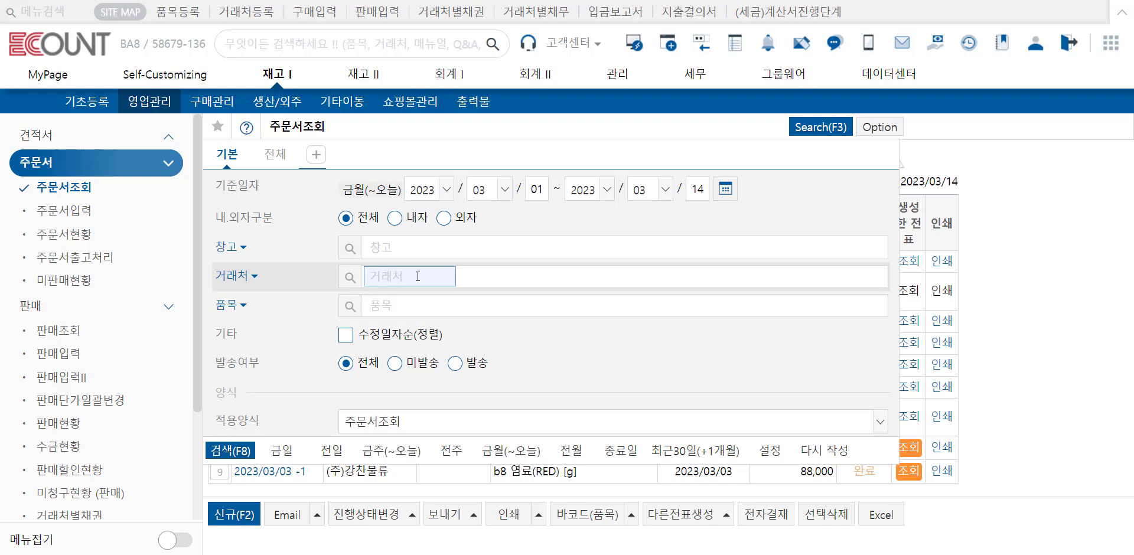
Step: Run the 주문서현황 report as 라인별 내역 for 2023/03/01 ~ 2023/03/14 and review its lines
left_click(120, 238)
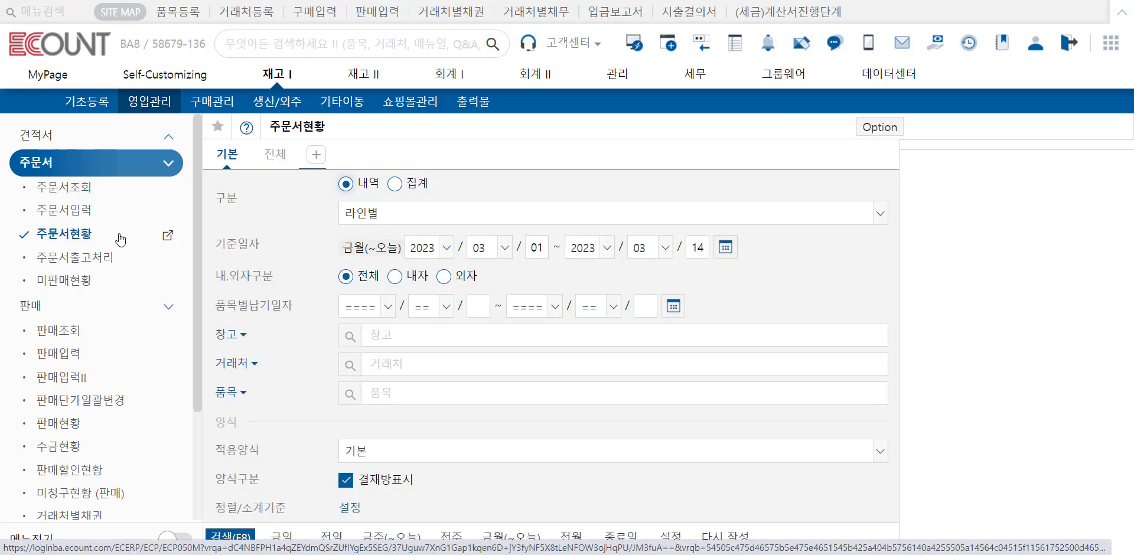
left_click(230, 536)
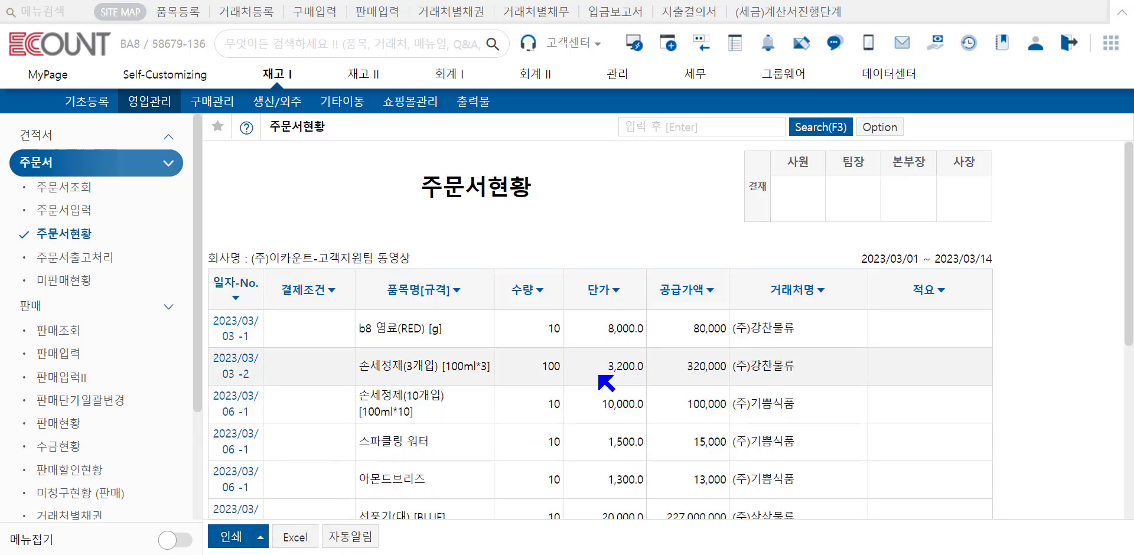
scroll(606, 383, "down", 3)
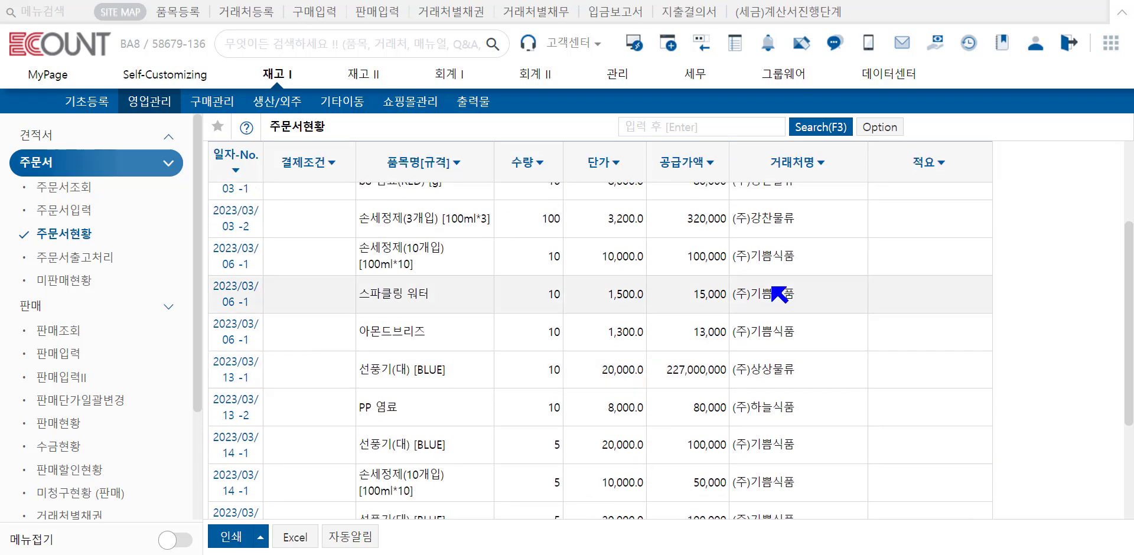
Step: Switch the 주문서현황 search to 집계, with 월별 as 집계조건1 and 거래처 as 집계조건2
left_click(818, 130)
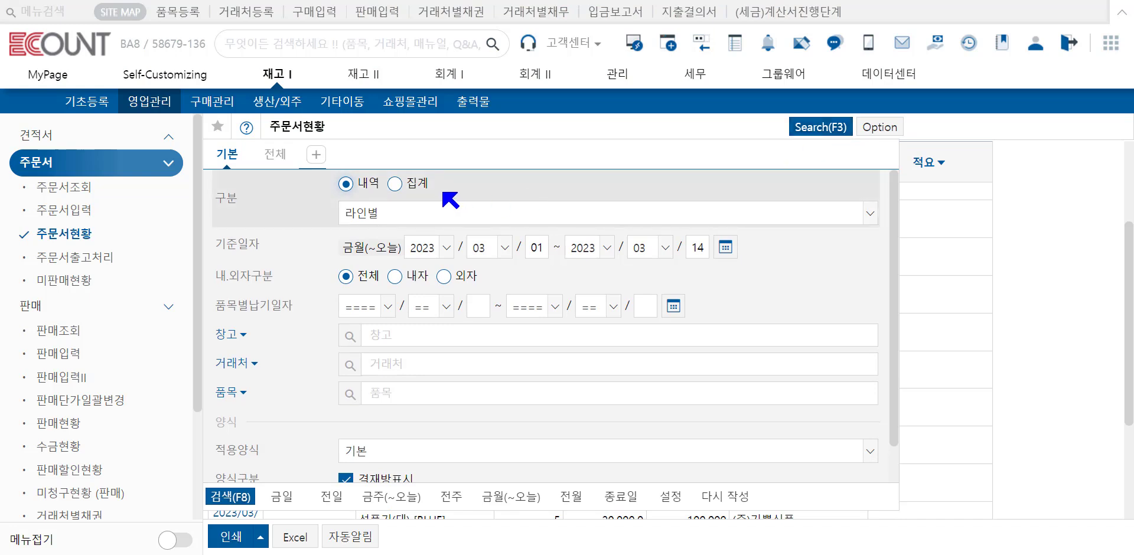
left_click(395, 183)
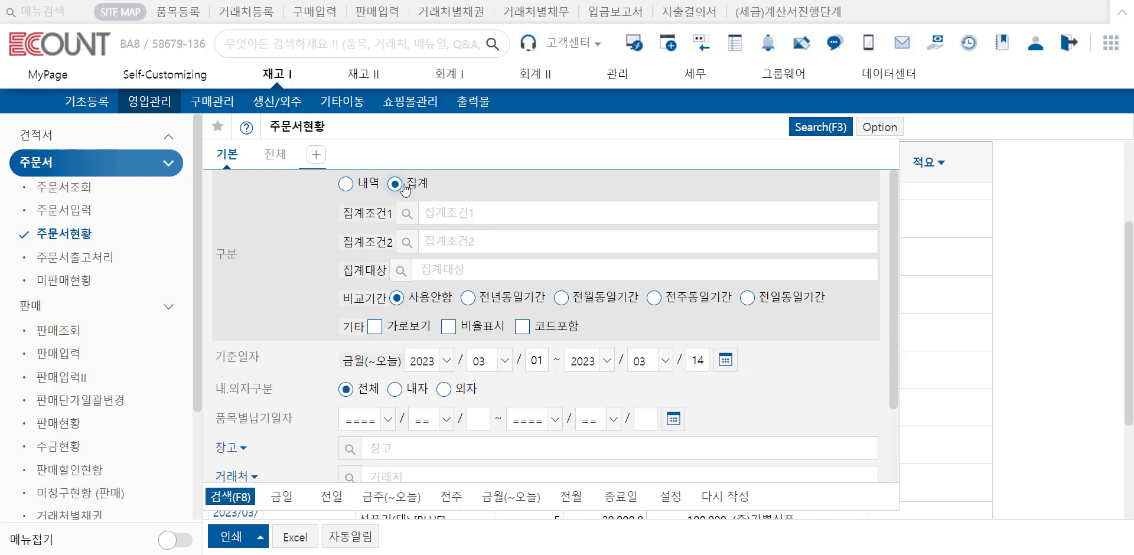
left_click(407, 213)
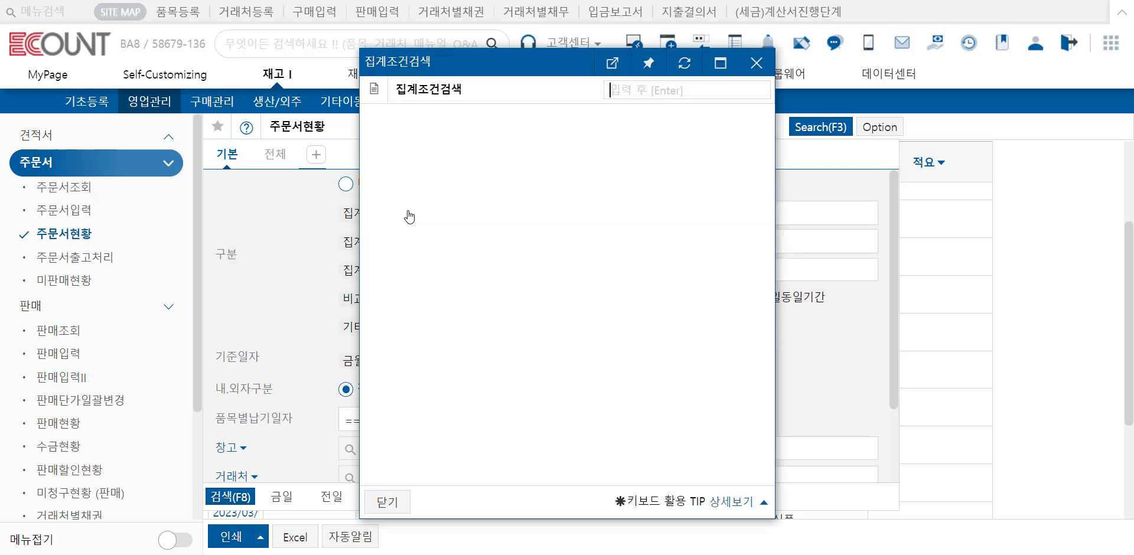
left_click(407, 216)
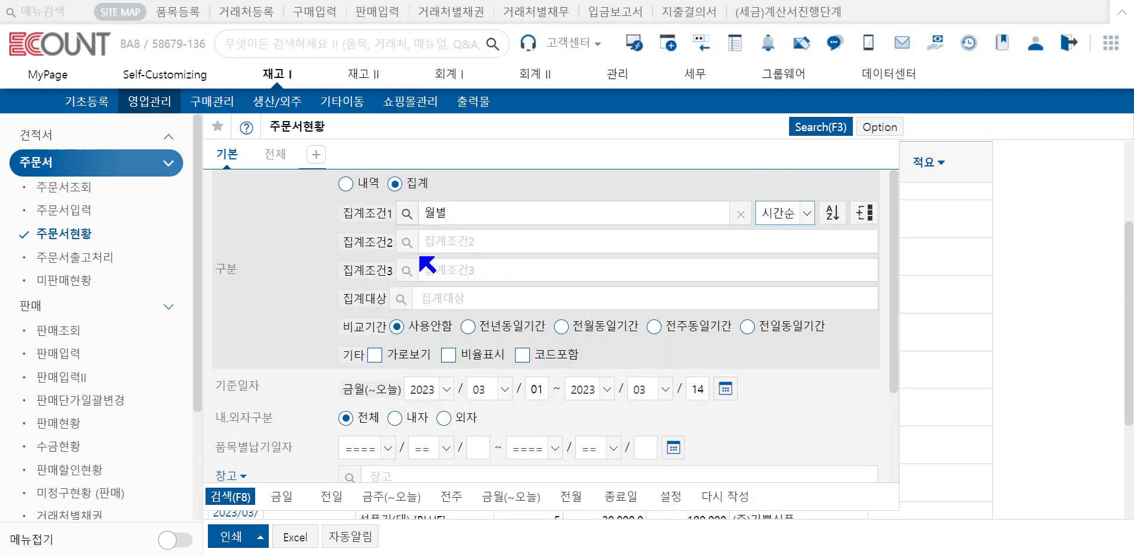
left_click(415, 249)
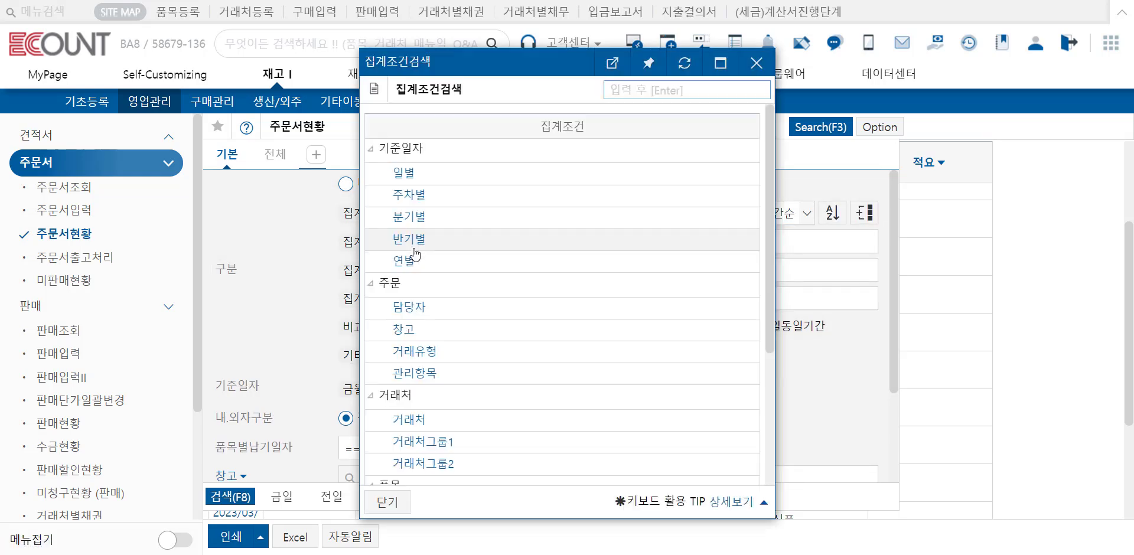
left_click(409, 420)
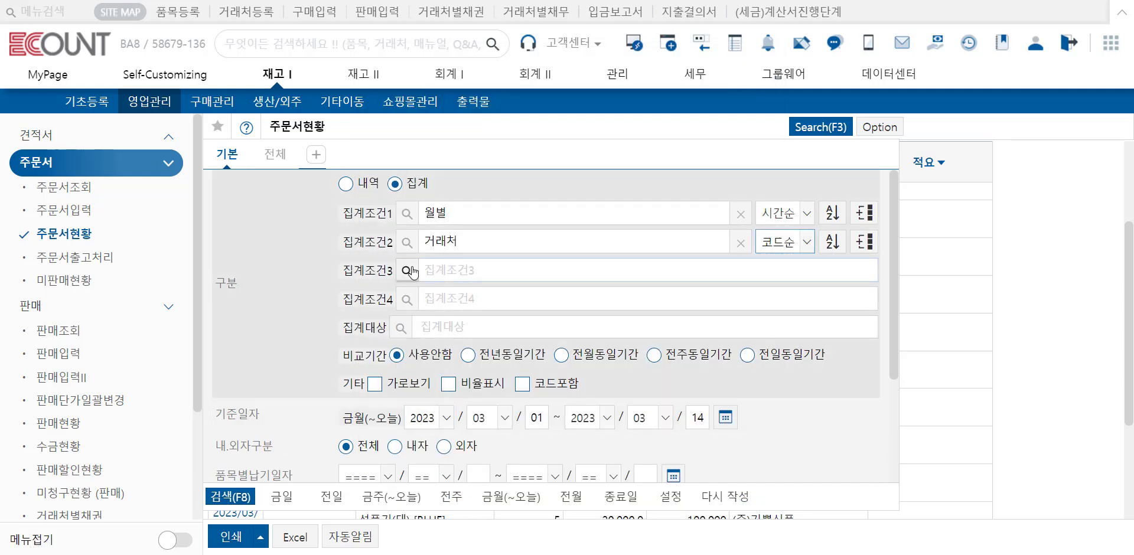
Step: Add 품목명[규격] as 집계조건3, and run and review the aggregated 주문서현황 report
left_click(407, 270)
scroll(425, 289, "down", 3)
left_click(450, 308)
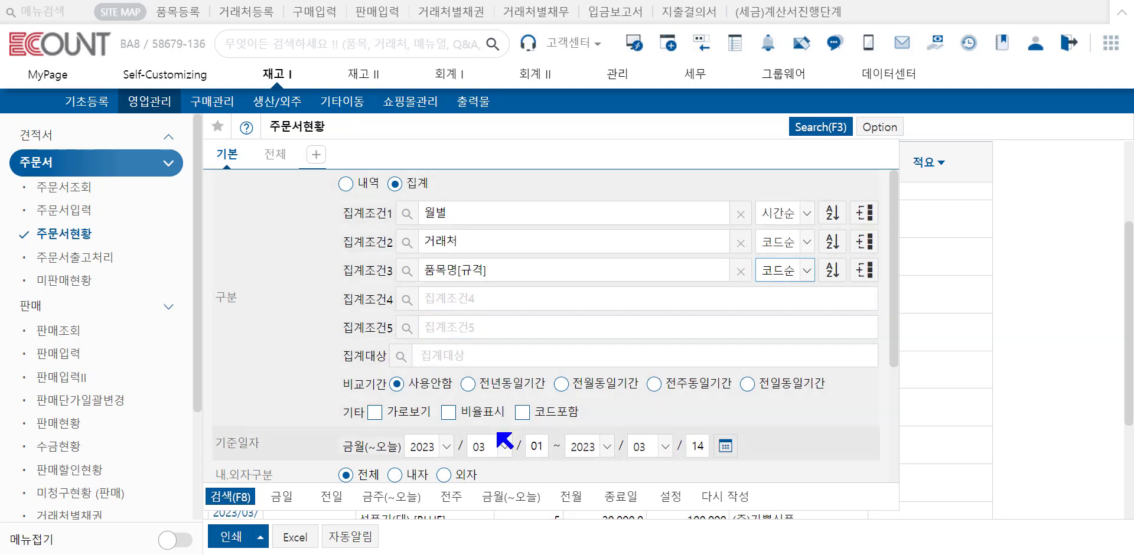
left_click(209, 502)
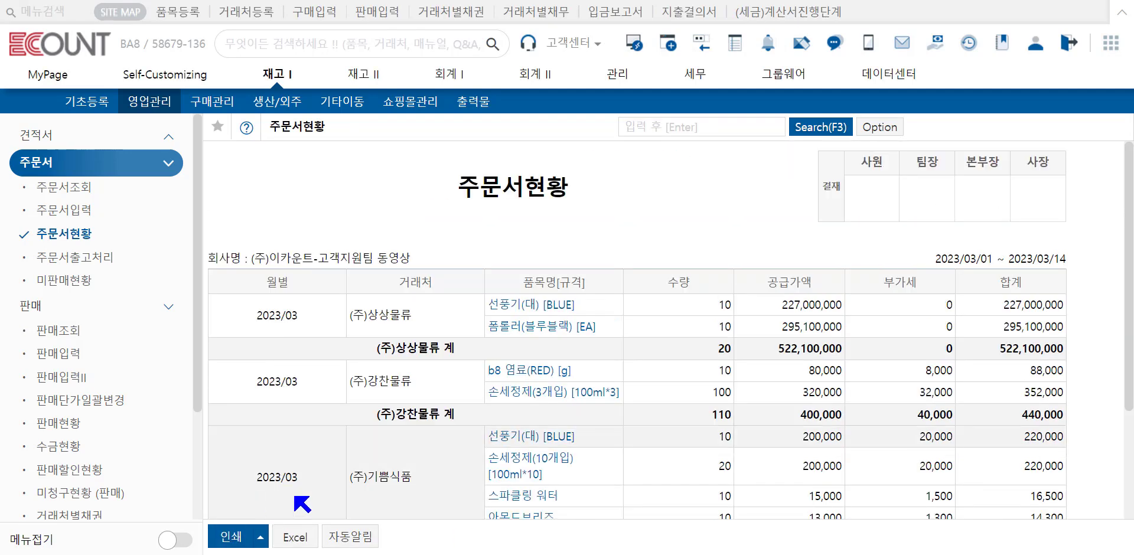
scroll(886, 282, "down", 1)
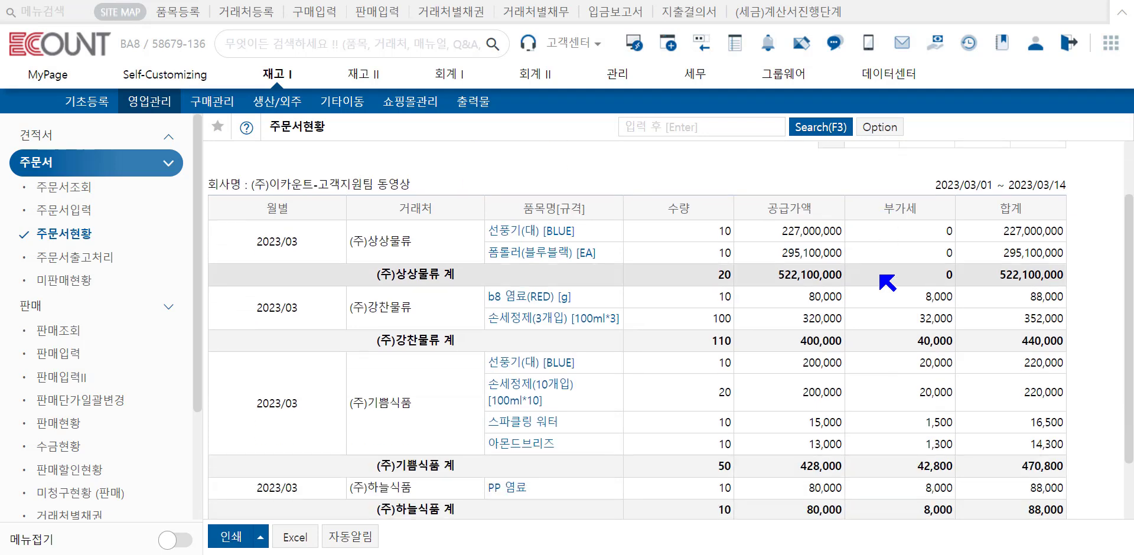